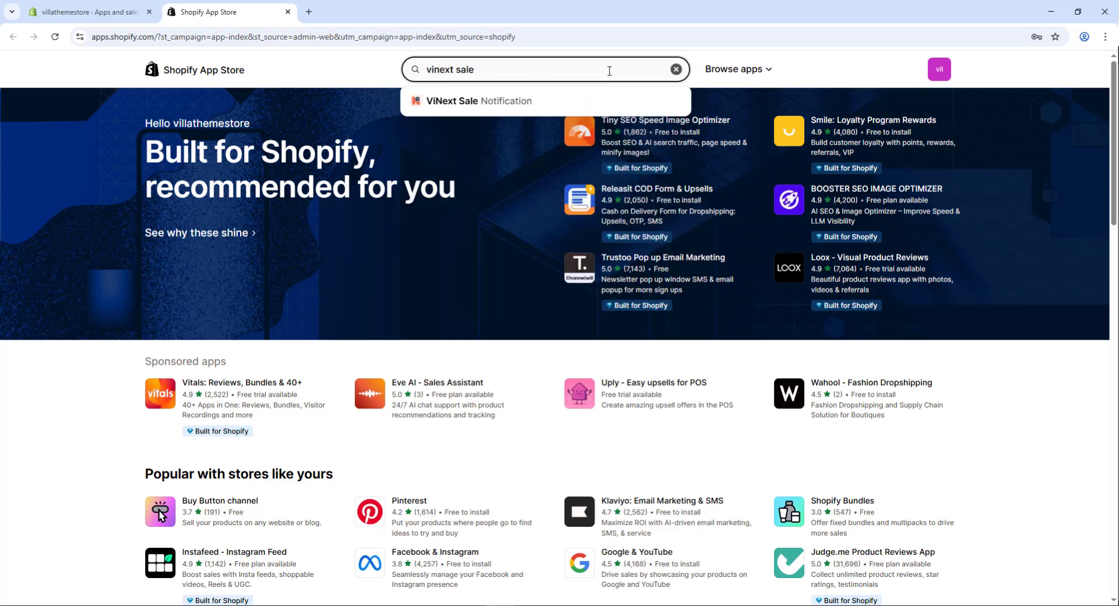
Open the ViNext Sale Notification listing in the Shopify App Store and install the app in the store
{"action": "left_click", "coordinate": [501, 102]}
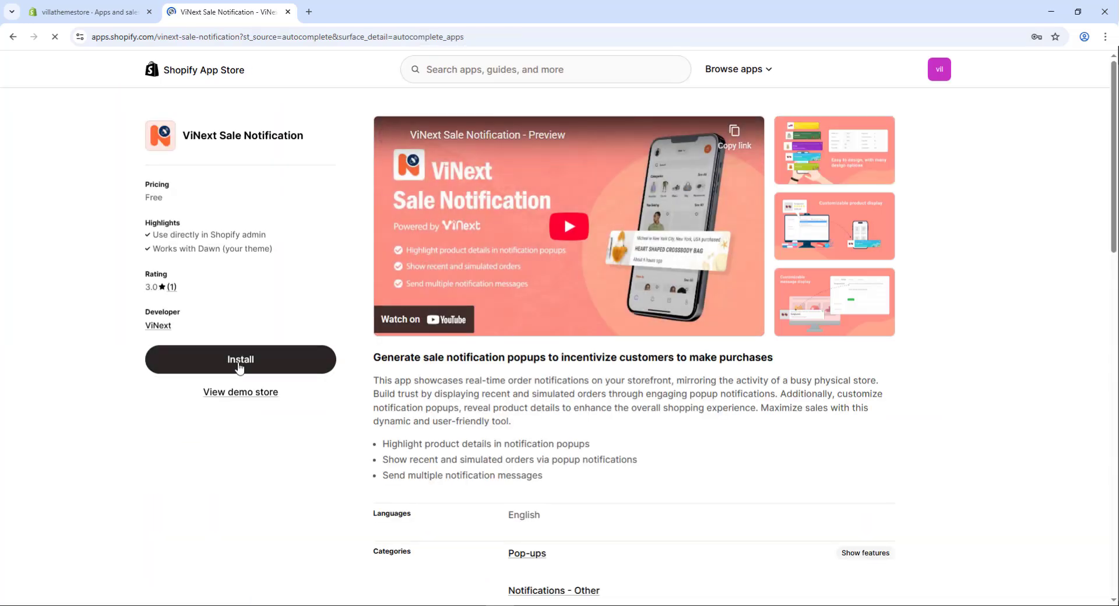
{"action": "left_click", "coordinate": [240, 364]}
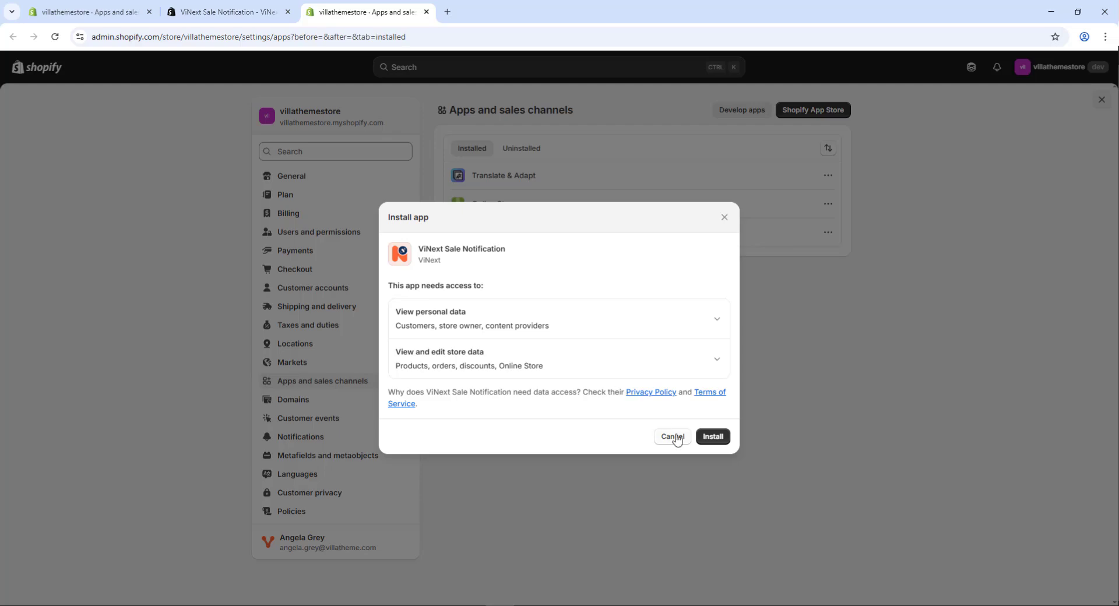
{"action": "left_click", "coordinate": [711, 438]}
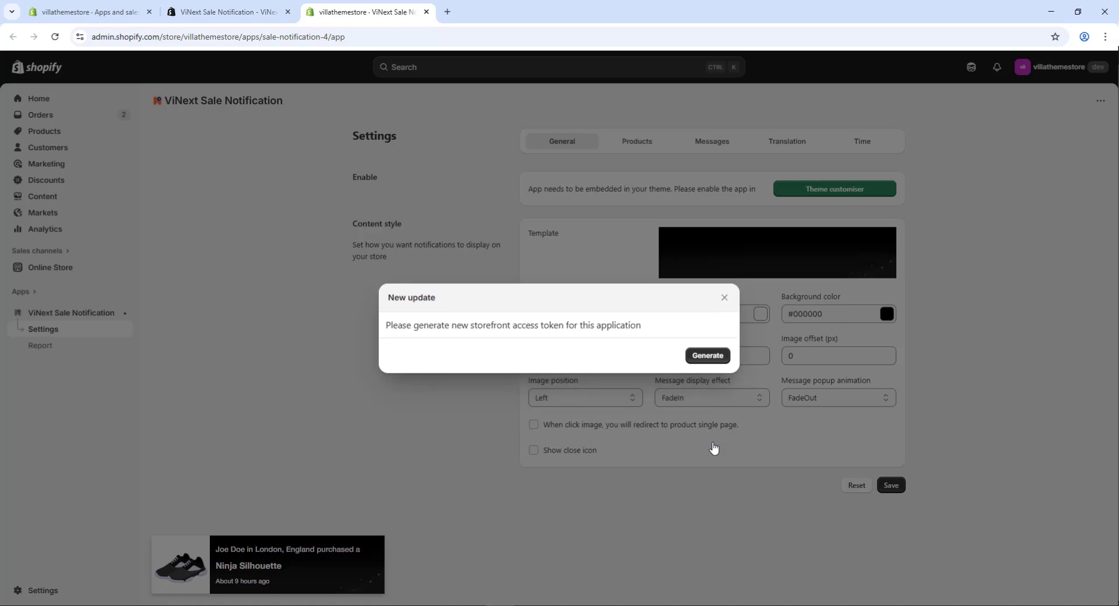
Generate the app's new storefront access token and pin ViNext Sale Notification in the admin navigation
{"action": "left_click", "coordinate": [719, 363]}
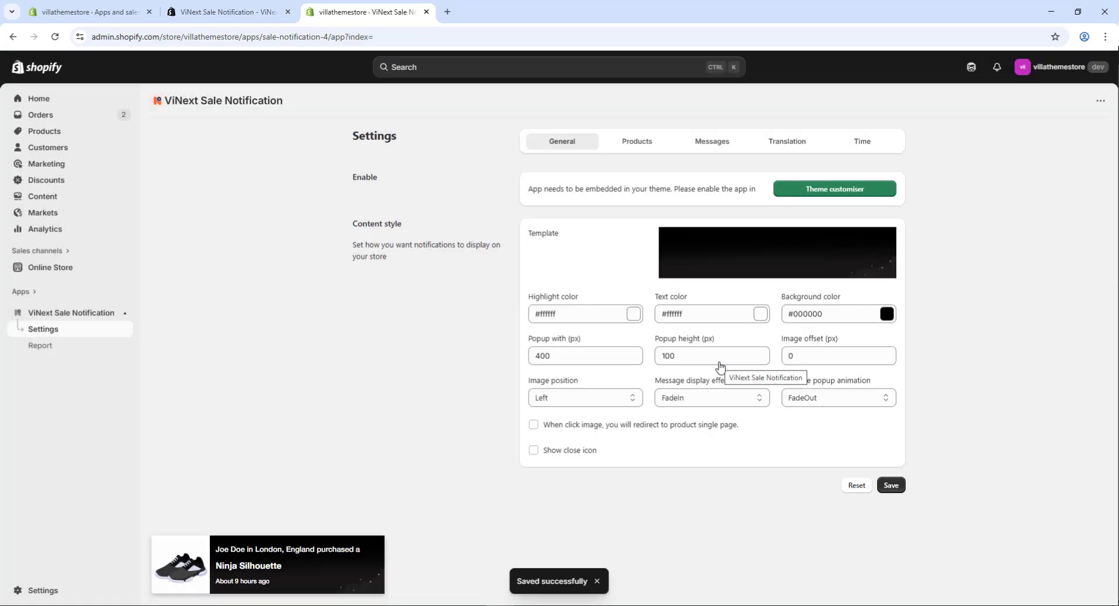
{"action": "left_click", "coordinate": [124, 314]}
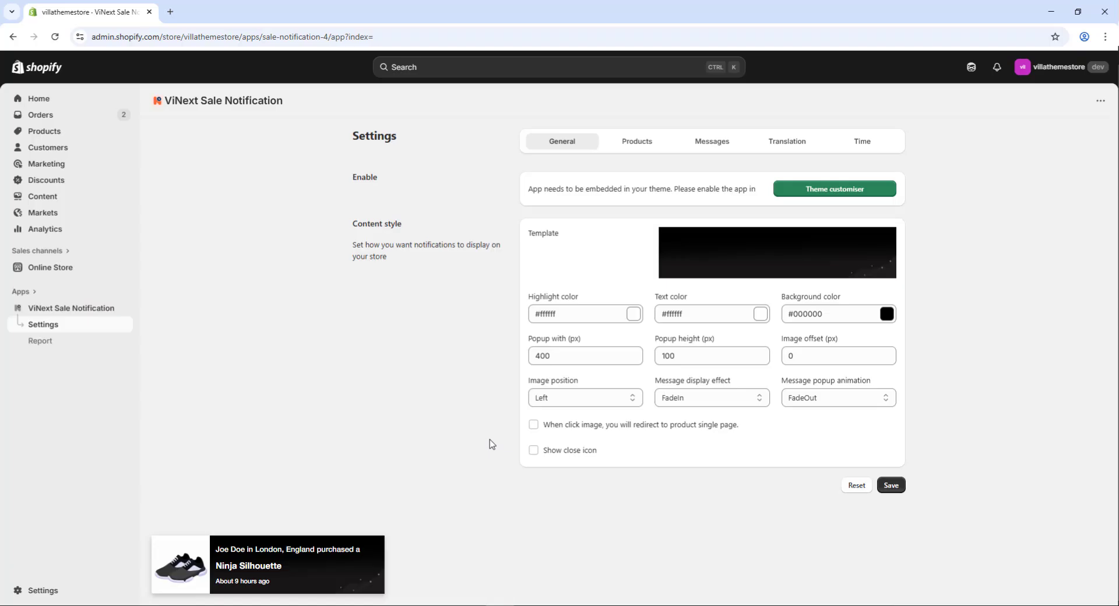
Try the green template with cartoon children for the notification popup
{"action": "left_click", "coordinate": [752, 270]}
{"action": "scroll", "coordinate": [751, 419], "scroll_direction": "down", "scroll_amount": 5}
{"action": "scroll", "coordinate": [751, 425], "scroll_direction": "down", "scroll_amount": 2}
{"action": "left_click", "coordinate": [752, 428]}
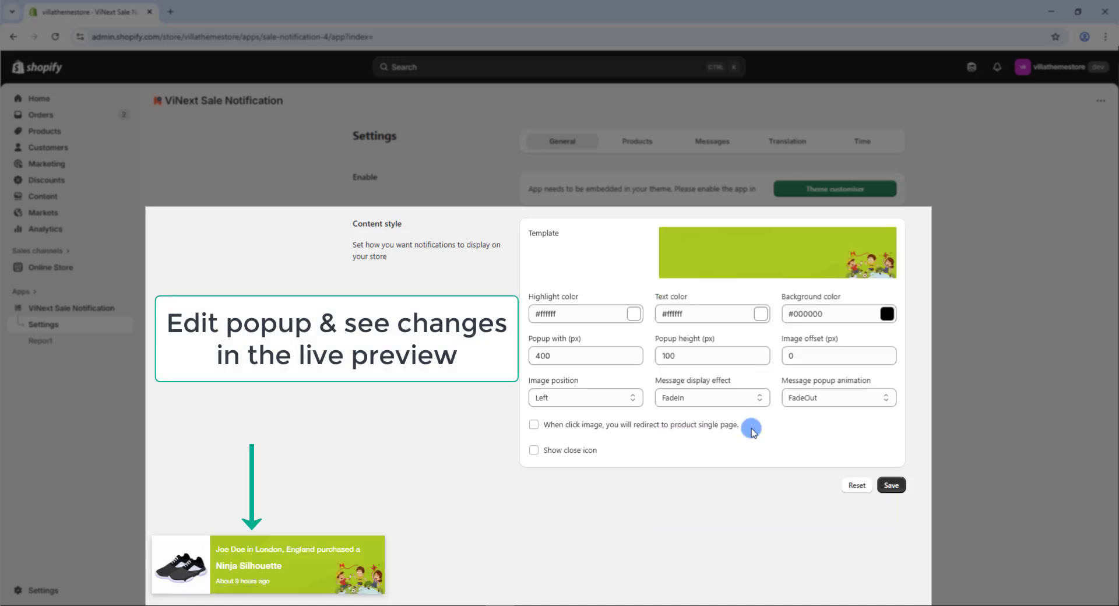
Set the notification popup's template to the blue design with sneakers
{"action": "left_click", "coordinate": [803, 272]}
{"action": "scroll", "coordinate": [775, 501], "scroll_direction": "down", "scroll_amount": 5}
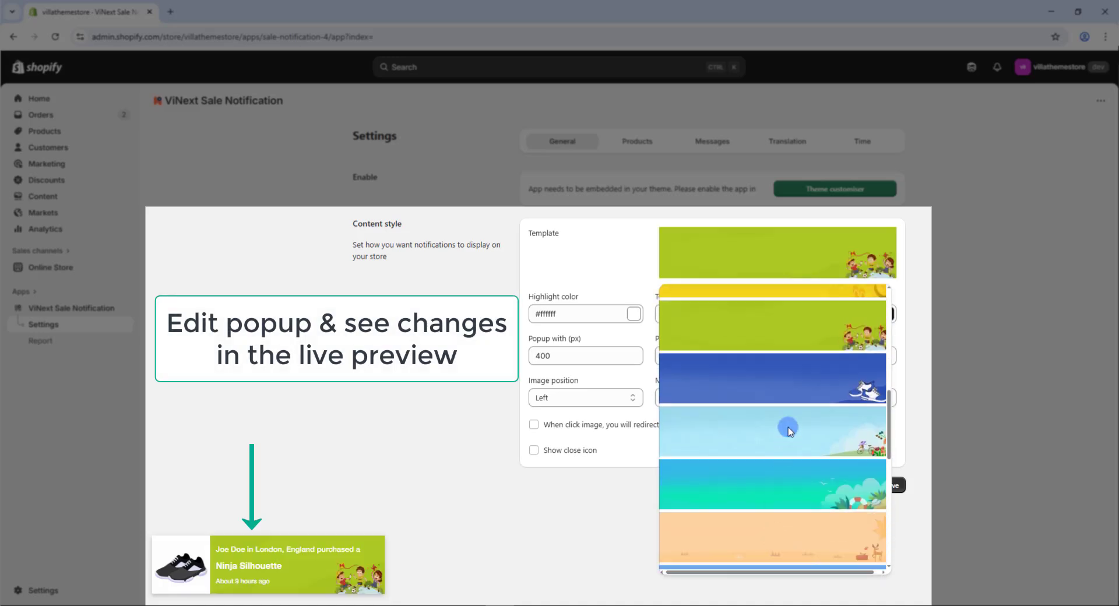
{"action": "left_click", "coordinate": [789, 429]}
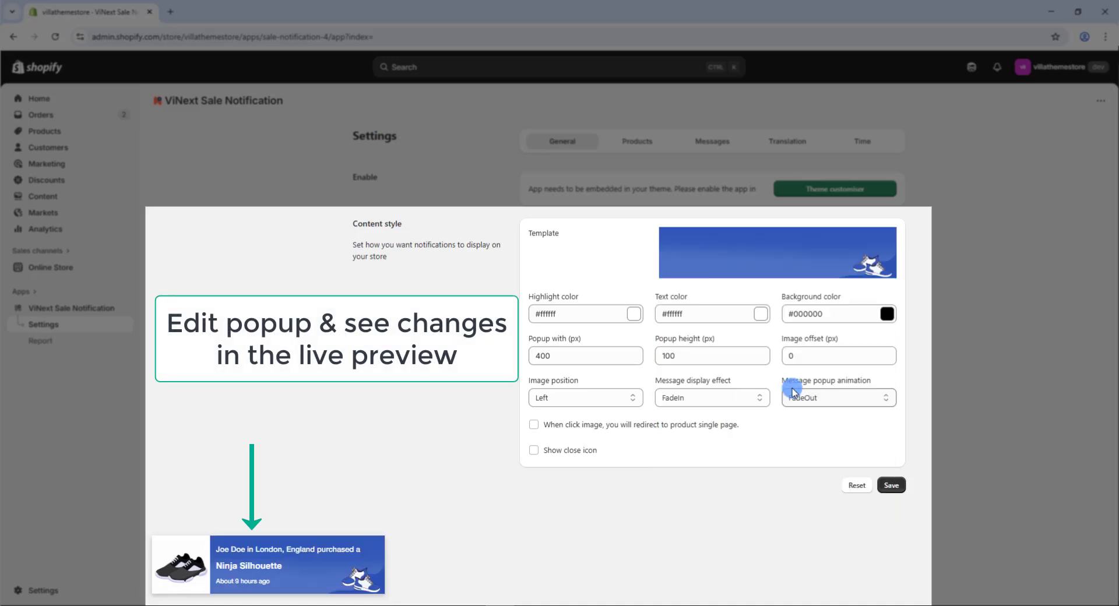
Try out the highlight color and text color choices for the notification popup
{"action": "left_click", "coordinate": [628, 313]}
{"action": "left_click_drag", "start_coordinate": [603, 368], "coordinate": [534, 312]}
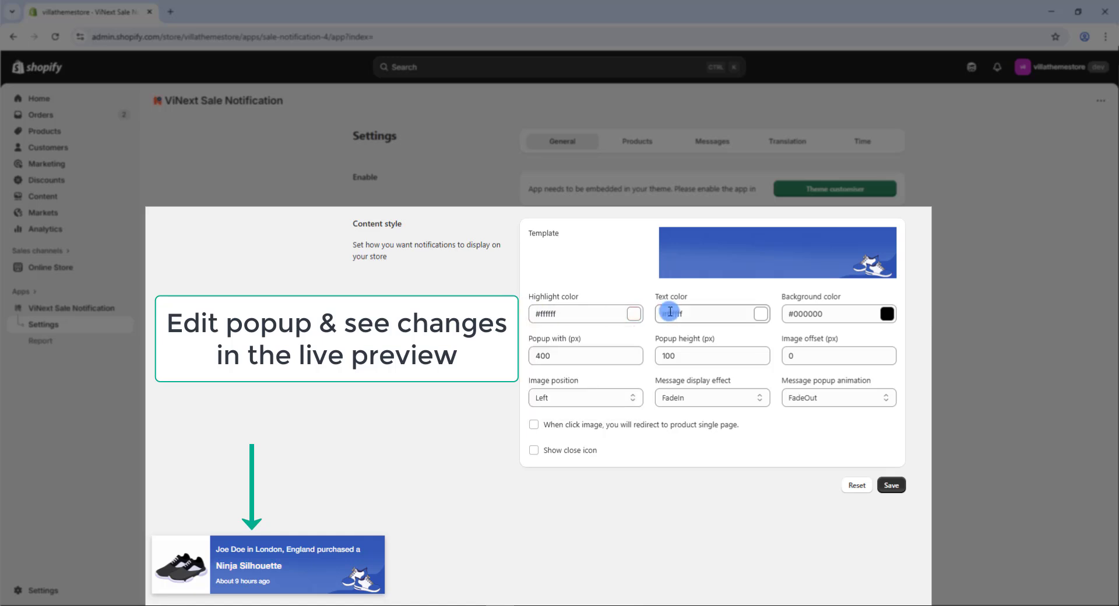
{"action": "left_click", "coordinate": [669, 312]}
{"action": "left_click_drag", "start_coordinate": [672, 413], "coordinate": [651, 309]}
Try a popup width of 439 px and return it to 400 px
{"action": "left_click", "coordinate": [613, 352]}
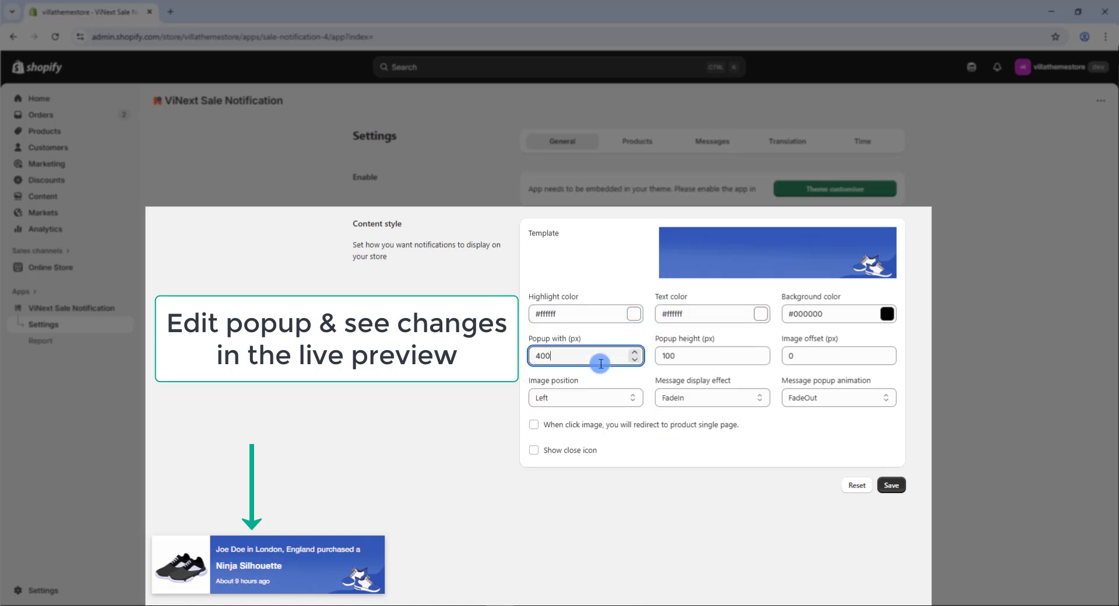
{"action": "key", "text": "Up"}
{"action": "key", "text": "Up"}
{"action": "key", "text": "Up"}
{"action": "key", "text": "Up"}
{"action": "key", "text": "Up"}
{"action": "key", "text": "Up"}
{"action": "key", "text": "Up"}
{"action": "key", "text": "Up"}
{"action": "key", "text": "Up"}
{"action": "key", "text": "Up"}
{"action": "key", "text": "Up"}
{"action": "key", "text": "Up"}
{"action": "key", "text": "Up"}
{"action": "key", "text": "Up"}
{"action": "key", "text": "Up"}
{"action": "key", "text": "Up"}
{"action": "key", "text": "Up"}
{"action": "key", "text": "Up"}
{"action": "key", "text": "Up"}
{"action": "key", "text": "Up"}
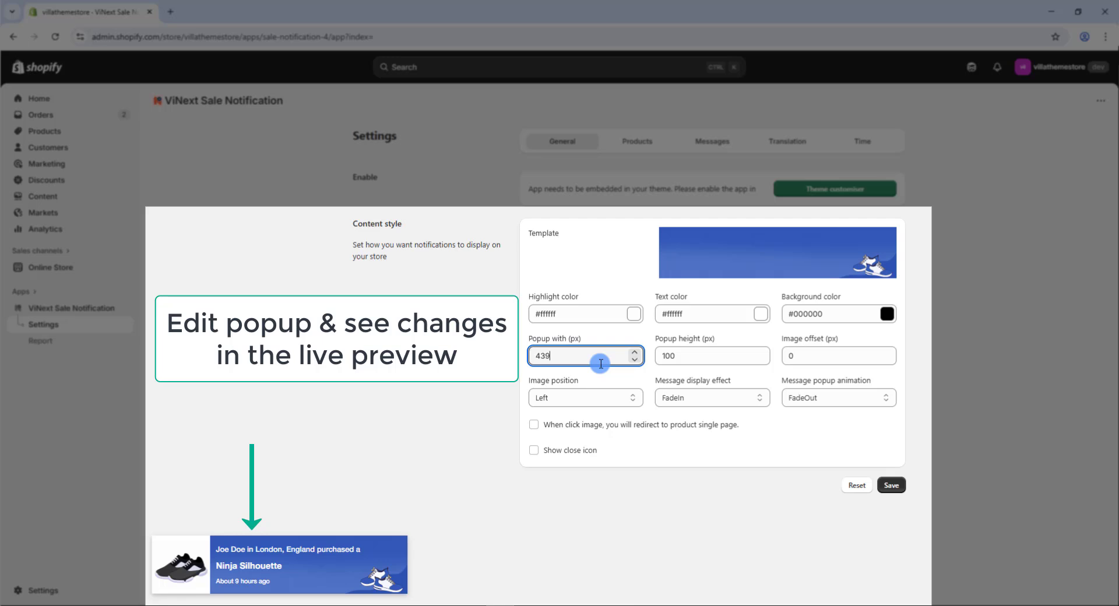
{"action": "type", "text": "400"}
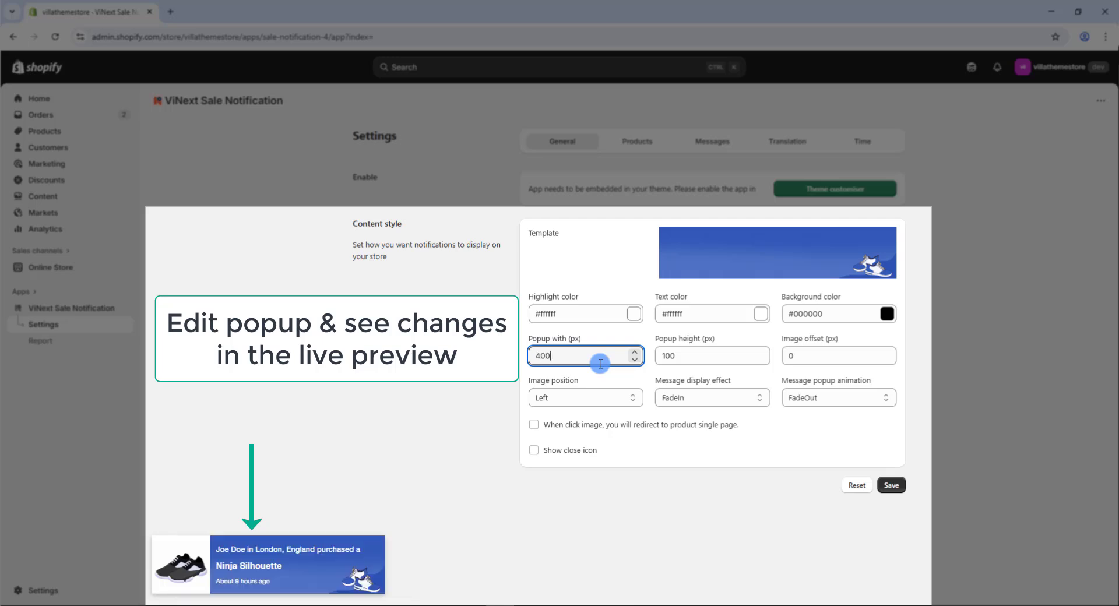
{"action": "left_click", "coordinate": [679, 358]}
Try placing the popup's product image on the Right and return the image position to Left
{"action": "left_click", "coordinate": [588, 398]}
{"action": "left_click", "coordinate": [587, 430]}
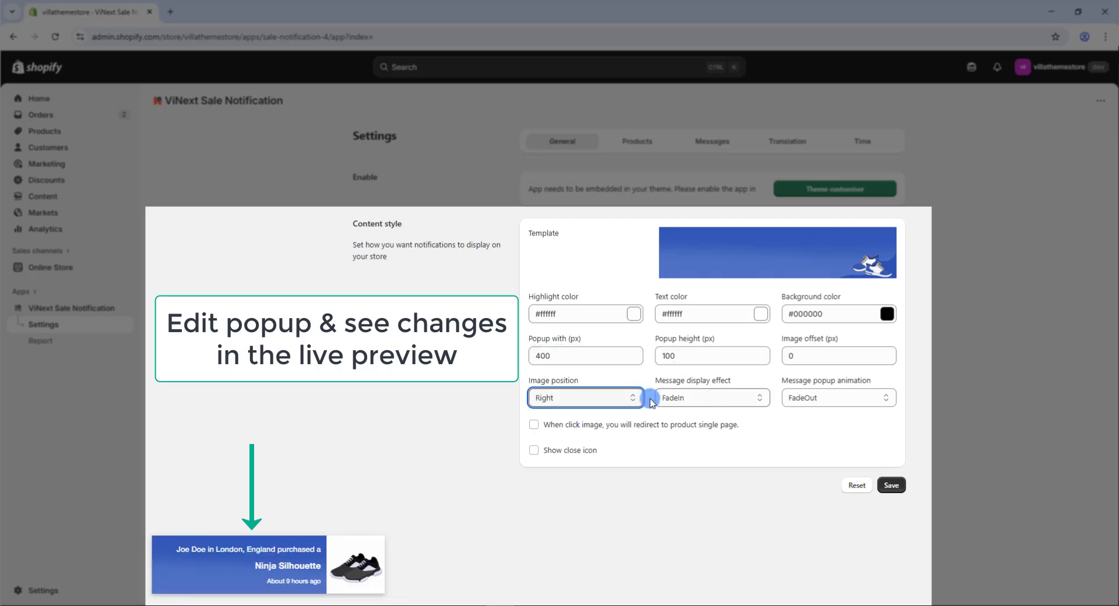
{"action": "left_click", "coordinate": [635, 399]}
{"action": "left_click", "coordinate": [637, 416]}
Set the message display effect to FlipInX and the message popup animation to FlipOutX
{"action": "left_click", "coordinate": [688, 397]}
{"action": "left_click", "coordinate": [697, 368]}
{"action": "left_click", "coordinate": [795, 394]}
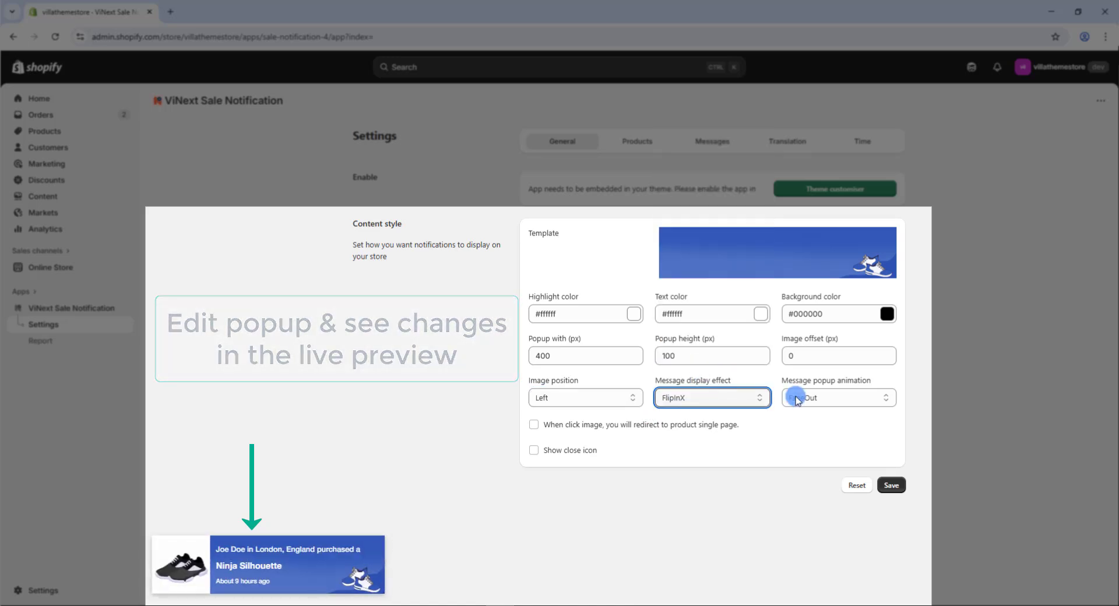
{"action": "left_click", "coordinate": [813, 362]}
Enable the image redirect to the product single page and show the close icon, checking its close time and icon color options
{"action": "left_click", "coordinate": [589, 425]}
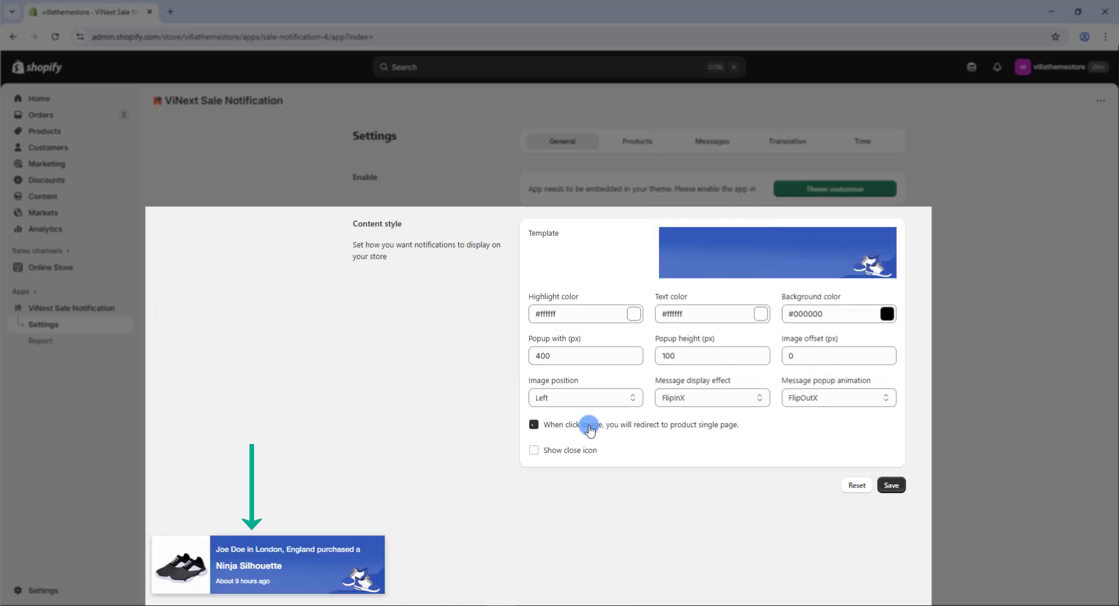
{"action": "left_click", "coordinate": [570, 450]}
{"action": "left_click", "coordinate": [679, 464]}
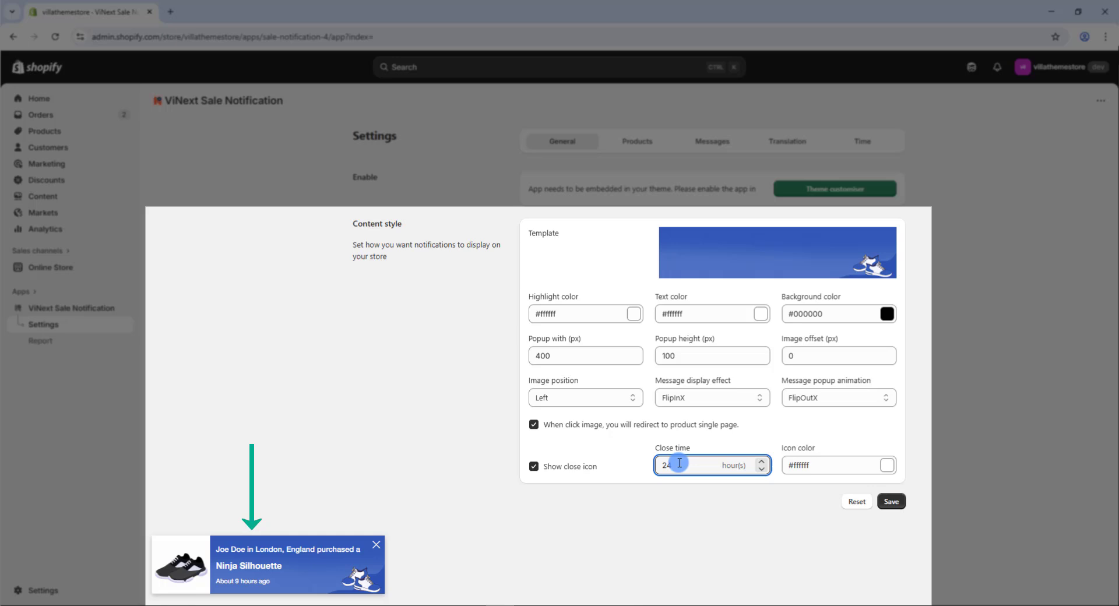
{"action": "left_click", "coordinate": [890, 467]}
{"action": "left_click_drag", "start_coordinate": [841, 506], "coordinate": [758, 461]}
{"action": "left_click", "coordinate": [688, 492]}
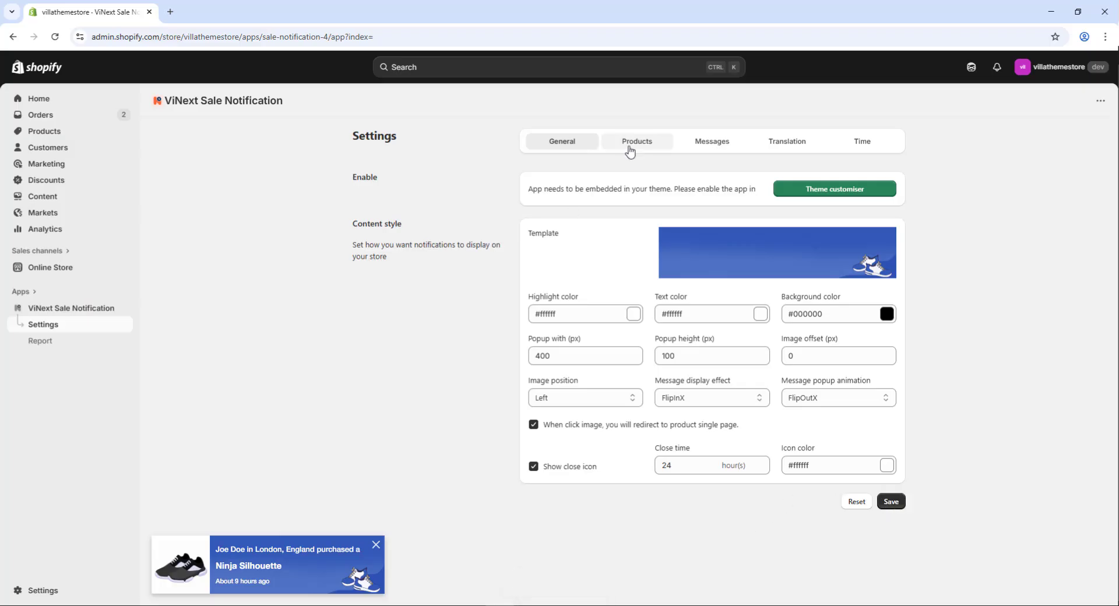
In the Products settings, set the product type to Select Products and add the first six products of the list
{"action": "left_click", "coordinate": [630, 149]}
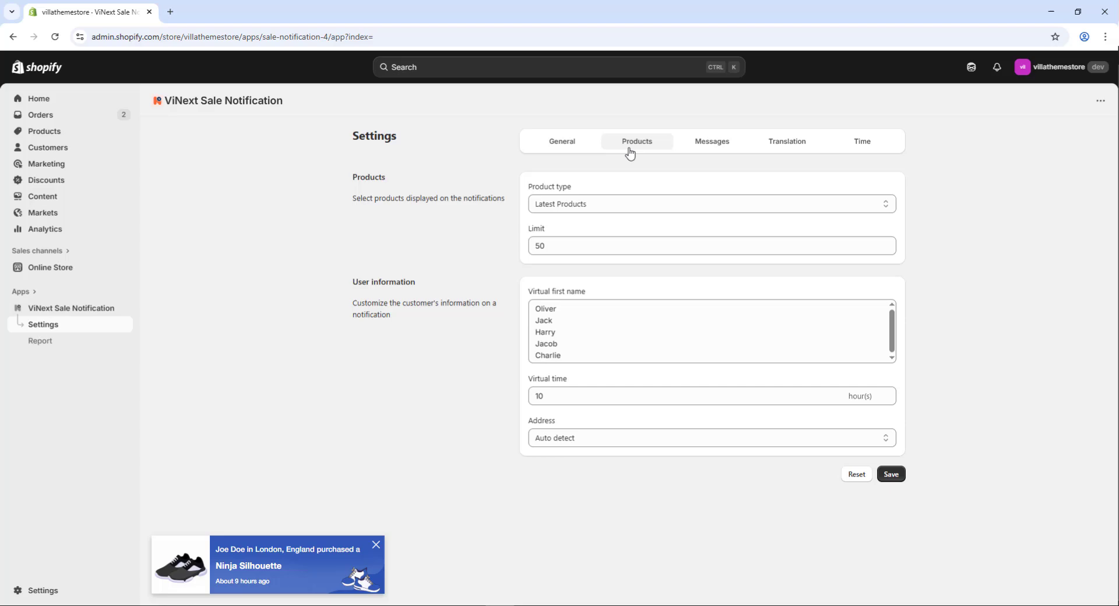
{"action": "left_click", "coordinate": [630, 206]}
{"action": "left_click", "coordinate": [634, 237]}
{"action": "left_click", "coordinate": [562, 230]}
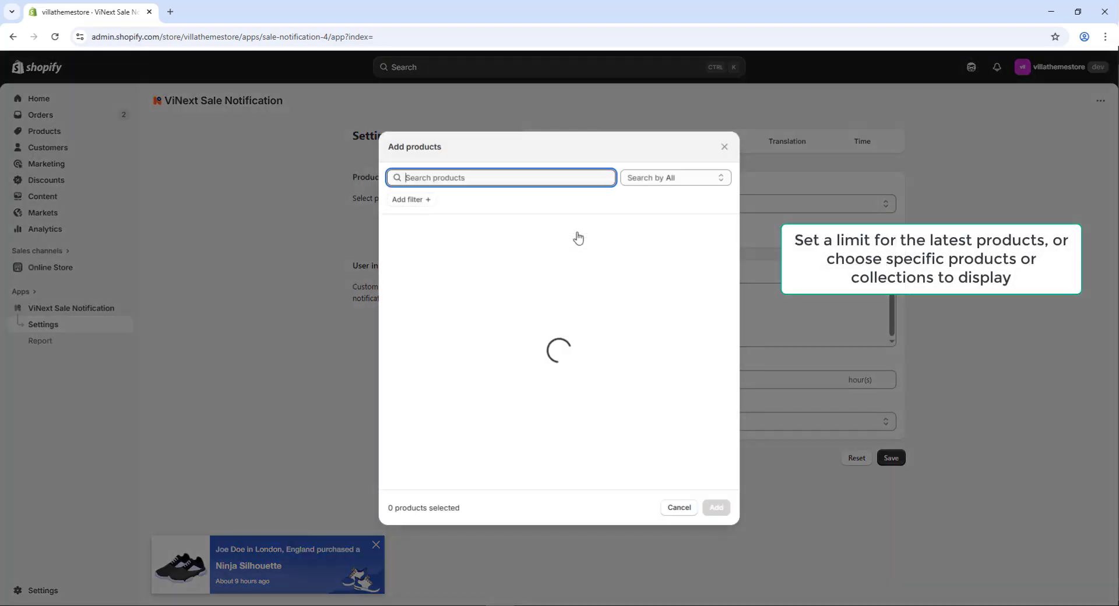
{"action": "left_click", "coordinate": [392, 230]}
{"action": "left_click", "coordinate": [393, 263]}
{"action": "left_click", "coordinate": [394, 296]}
{"action": "left_click", "coordinate": [393, 330]}
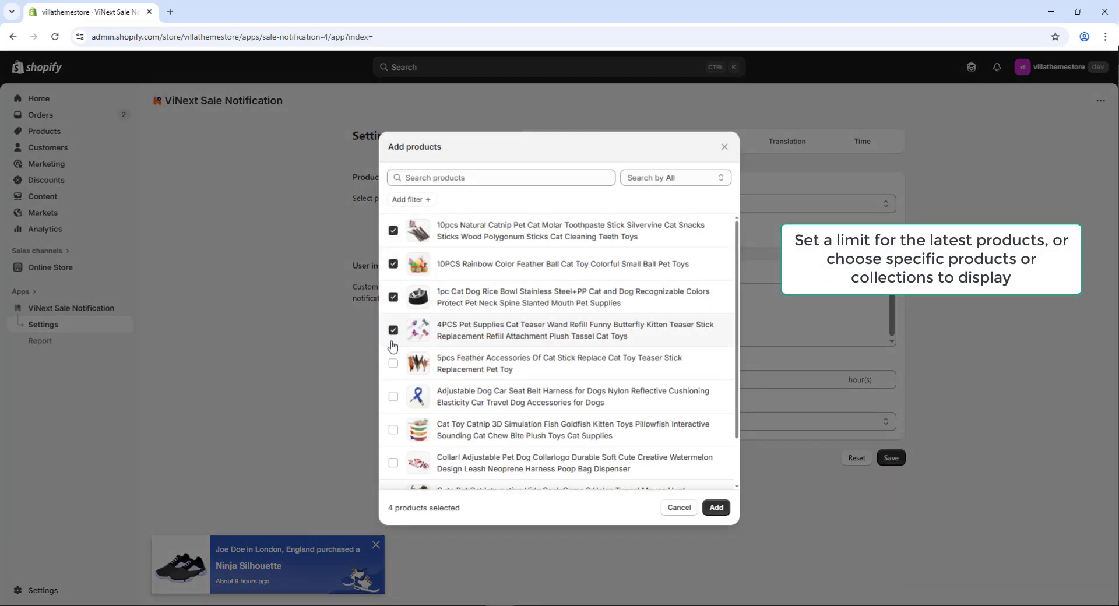
{"action": "left_click", "coordinate": [393, 363]}
{"action": "left_click", "coordinate": [393, 396]}
{"action": "left_click", "coordinate": [716, 507]}
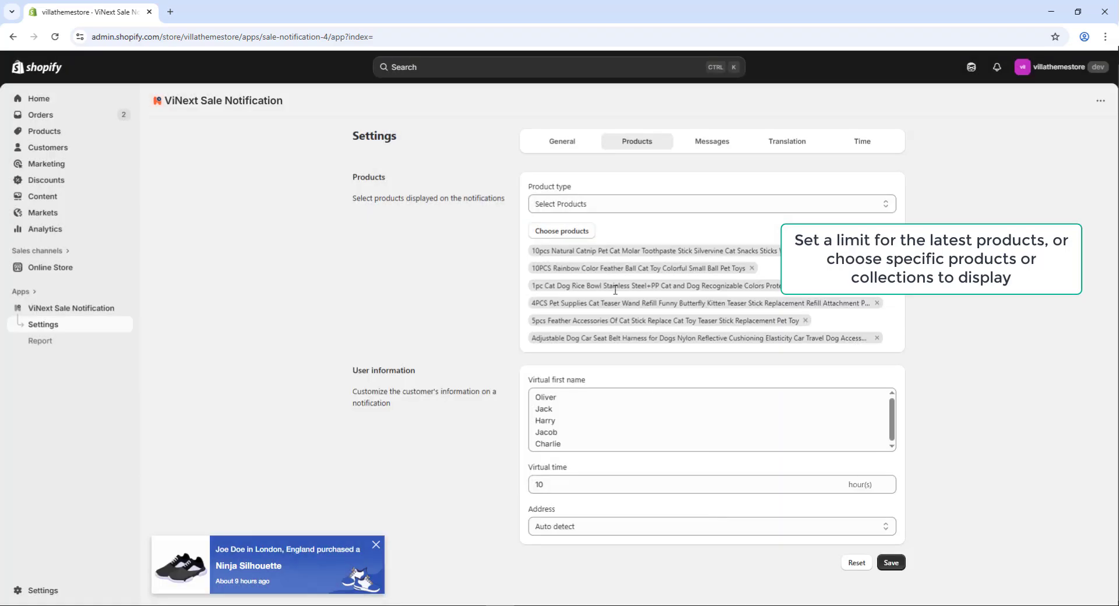
Set the product type to Select Collection and choose the Cat collection
{"action": "left_click", "coordinate": [618, 204]}
{"action": "left_click", "coordinate": [580, 250]}
{"action": "left_click", "coordinate": [570, 288]}
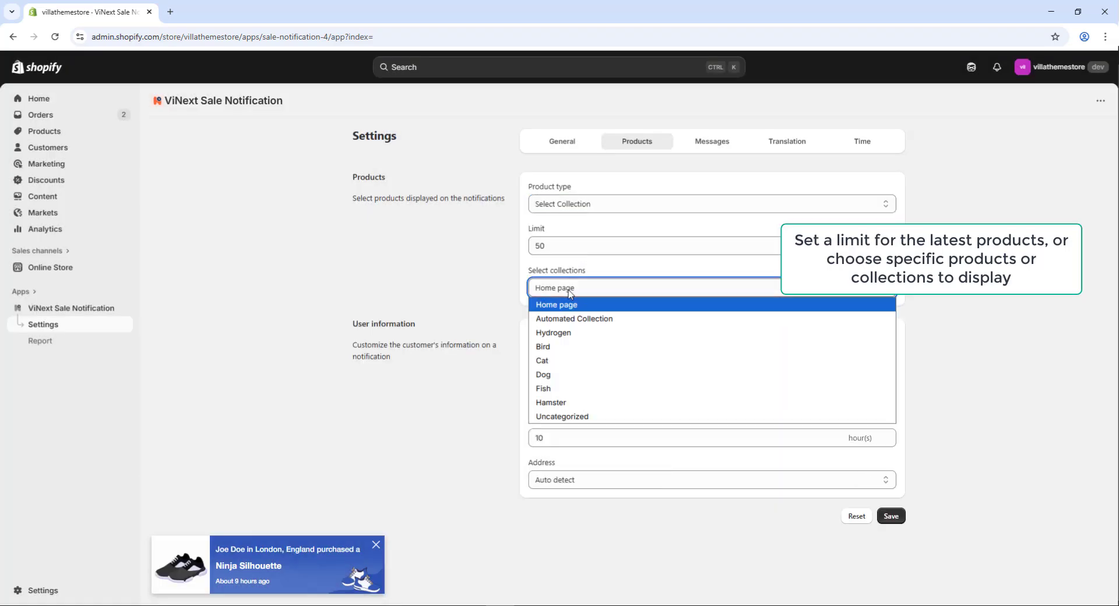
{"action": "left_click", "coordinate": [558, 361]}
Try the Latest Products product type and return to Select Collection
{"action": "left_click", "coordinate": [559, 206]}
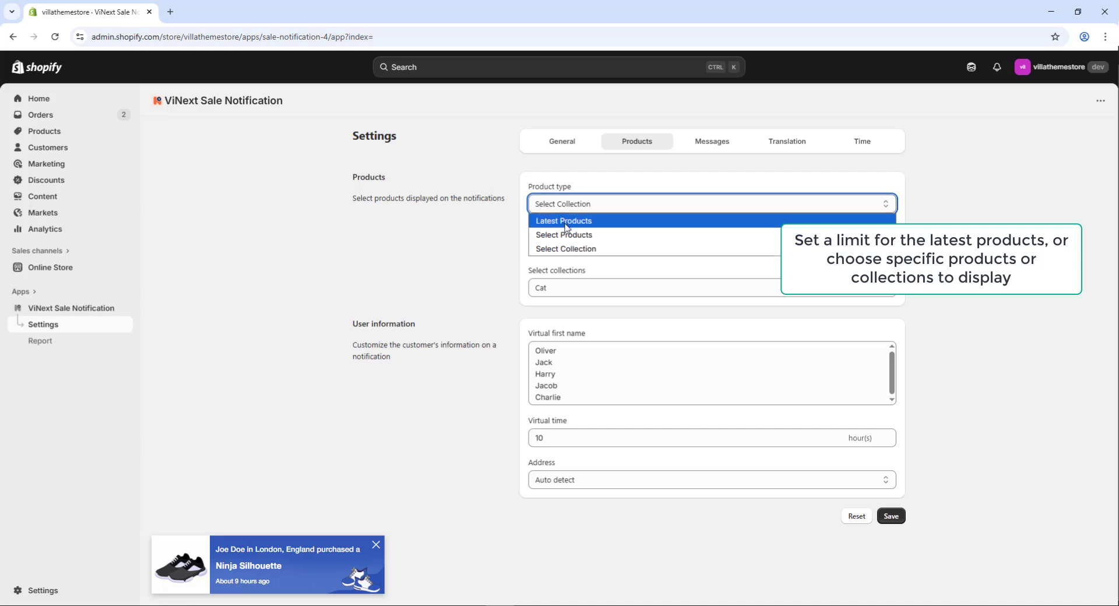
{"action": "left_click", "coordinate": [566, 222]}
{"action": "left_click", "coordinate": [575, 209]}
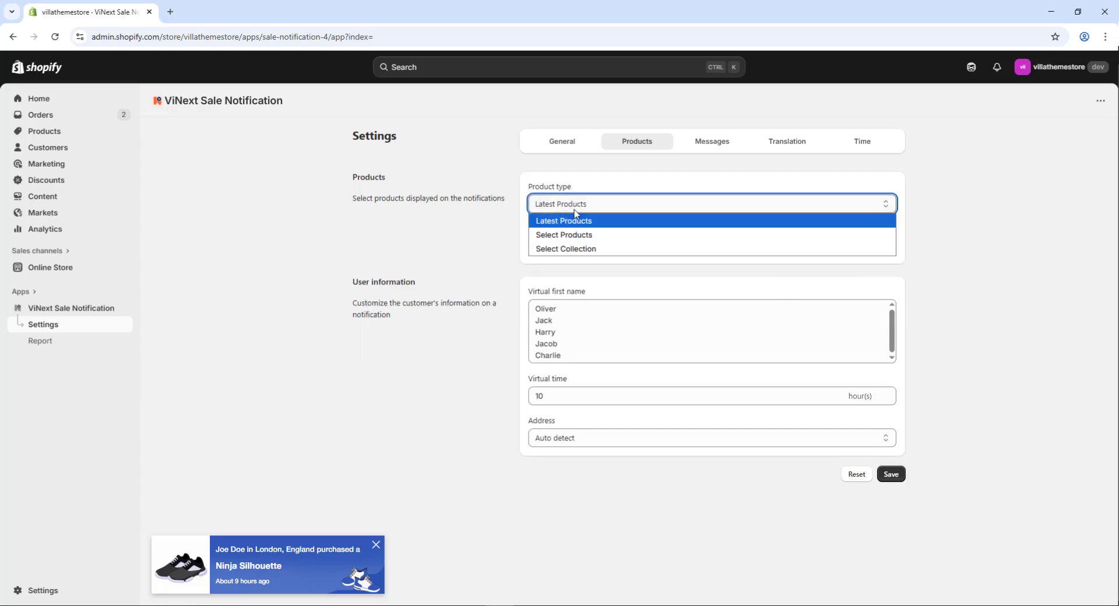
{"action": "left_click", "coordinate": [570, 249]}
Add one more first name on a new line of the virtual first name list
{"action": "left_click", "coordinate": [640, 395]}
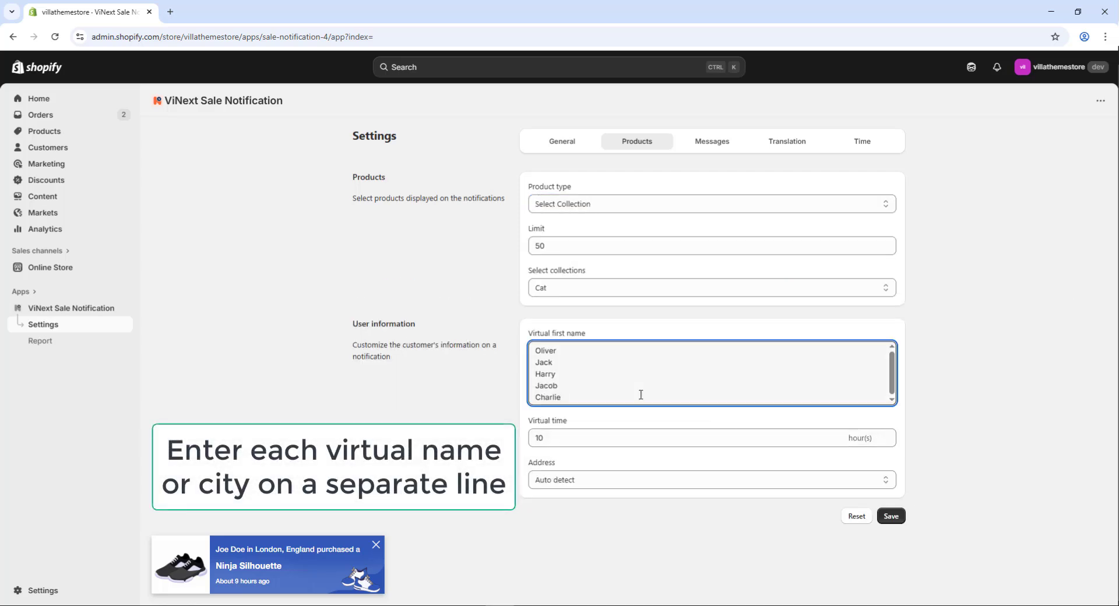
{"action": "key", "text": "Return"}
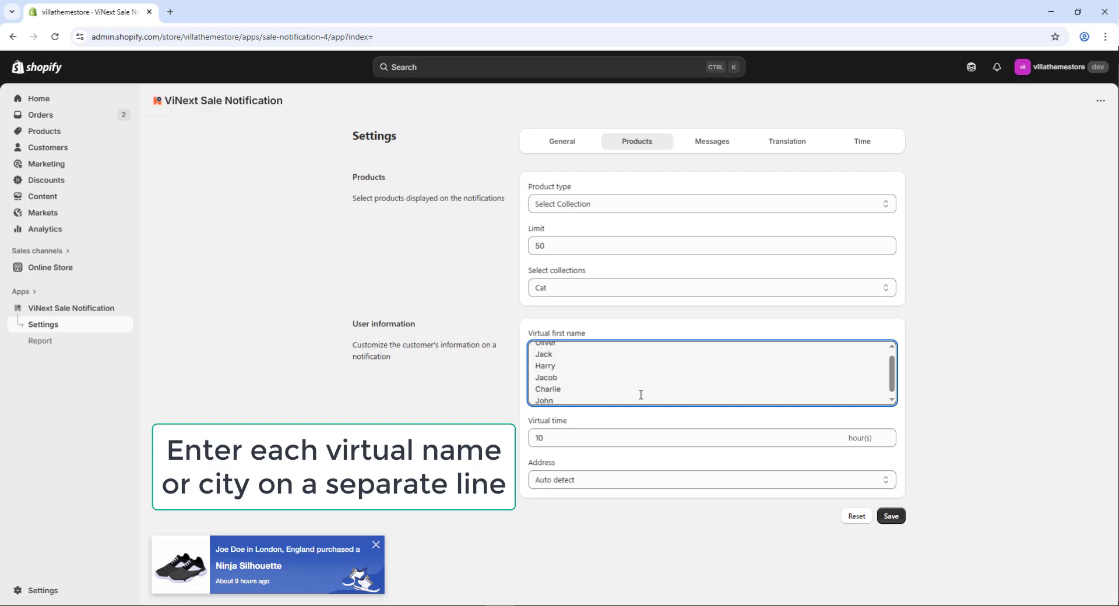
Set the notification address to Virtual with United States as the country, and save the product settings
{"action": "left_click", "coordinate": [626, 481]}
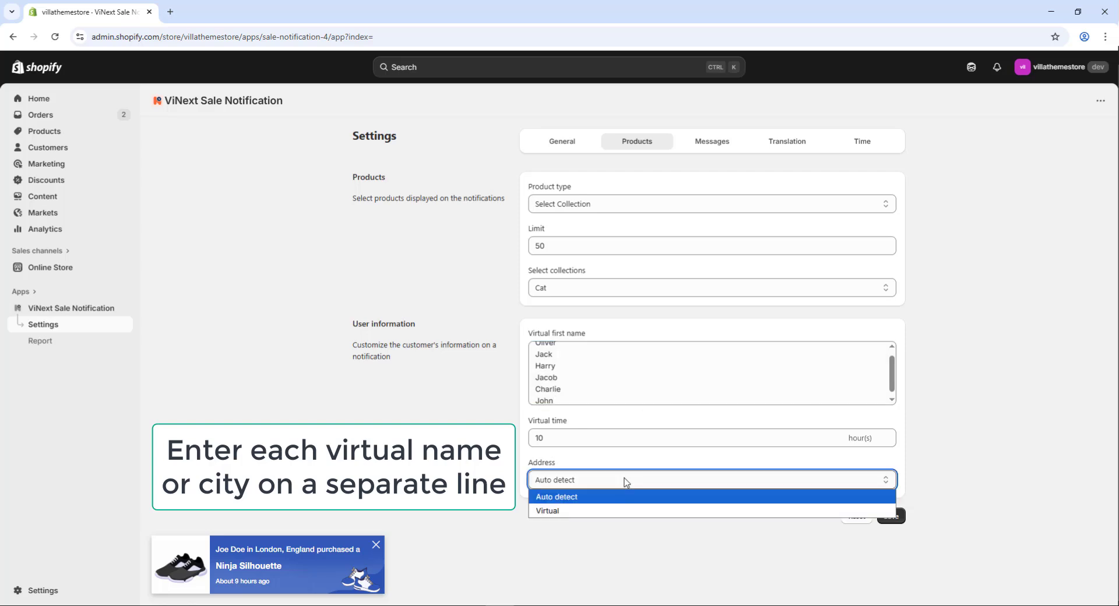
{"action": "left_click", "coordinate": [623, 511]}
{"action": "scroll", "coordinate": [624, 490], "scroll_direction": "down", "scroll_amount": 1}
{"action": "left_click", "coordinate": [619, 549]}
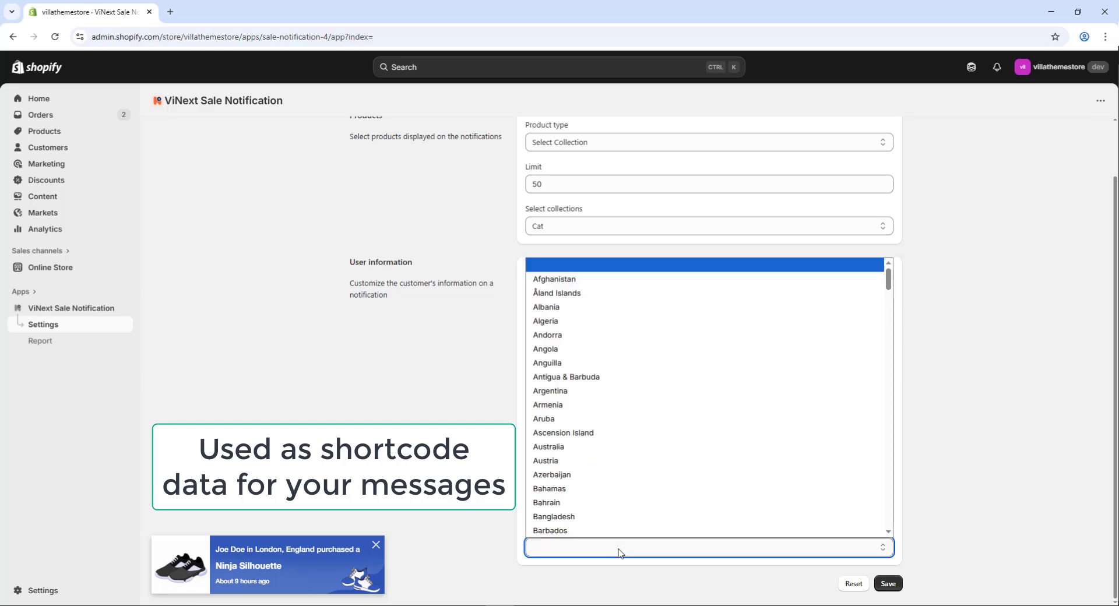
{"action": "scroll", "coordinate": [618, 527], "scroll_direction": "down", "scroll_amount": 15}
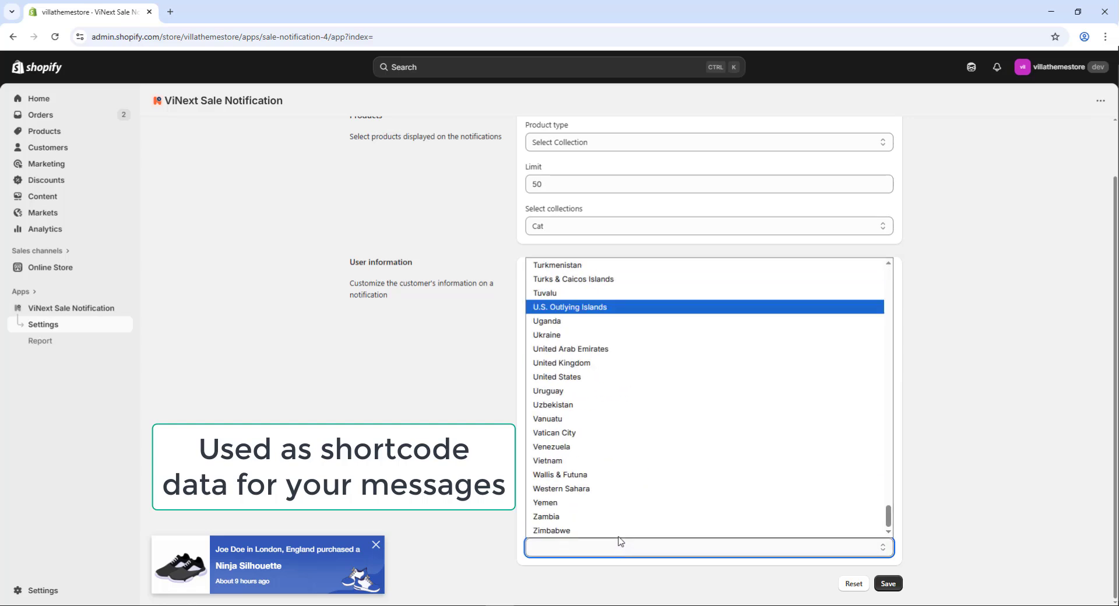
{"action": "left_click", "coordinate": [579, 378]}
{"action": "left_click", "coordinate": [889, 584]}
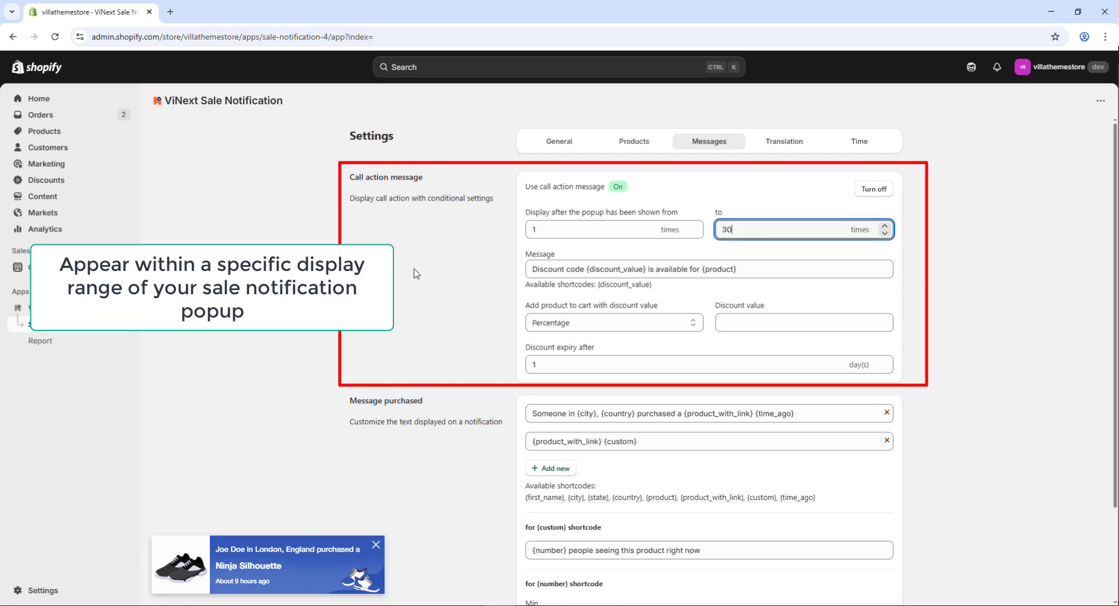
Set the call action message's percentage discount value to 7
{"action": "left_click", "coordinate": [741, 322]}
{"action": "type", "text": "10"}
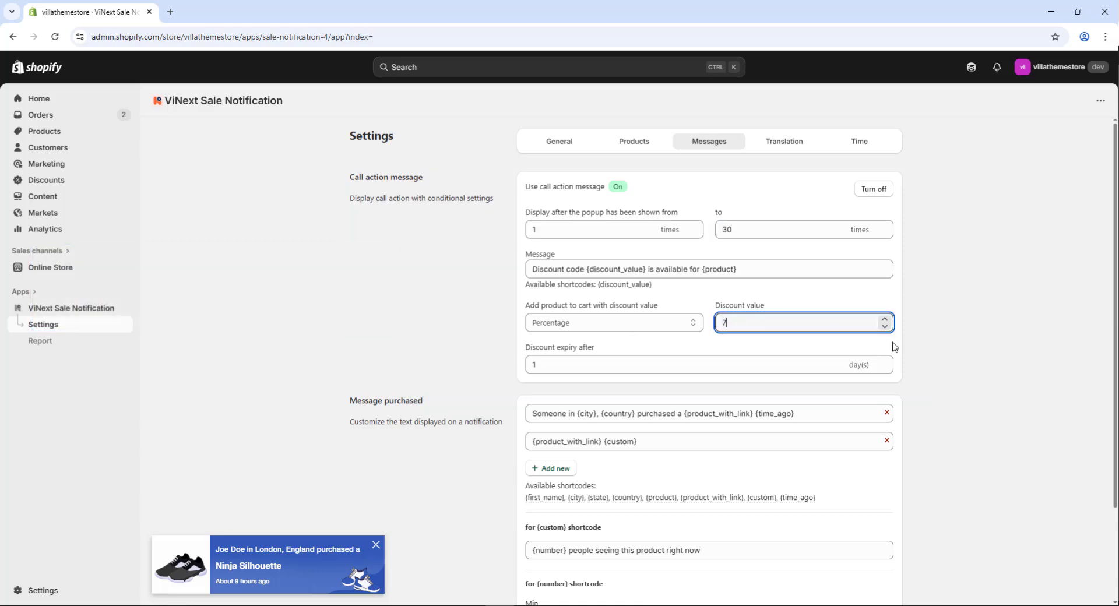
Add two new messages under Message purchased and review the {custom} and {number} shortcode settings
{"action": "scroll", "coordinate": [895, 348], "scroll_direction": "down", "scroll_amount": 2}
{"action": "left_click", "coordinate": [561, 356]}
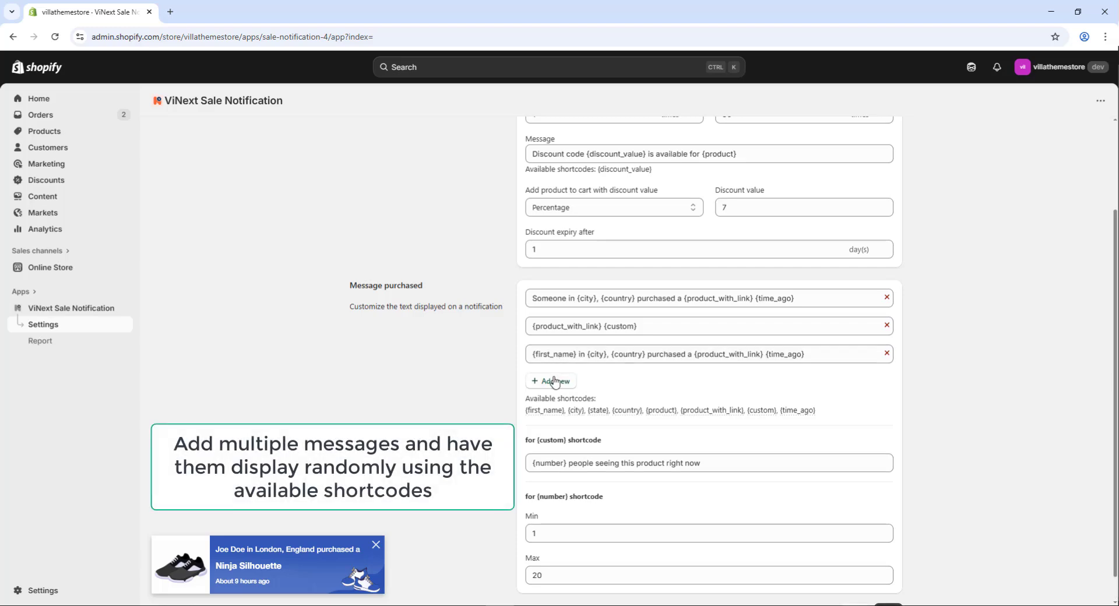
{"action": "left_click", "coordinate": [554, 384]}
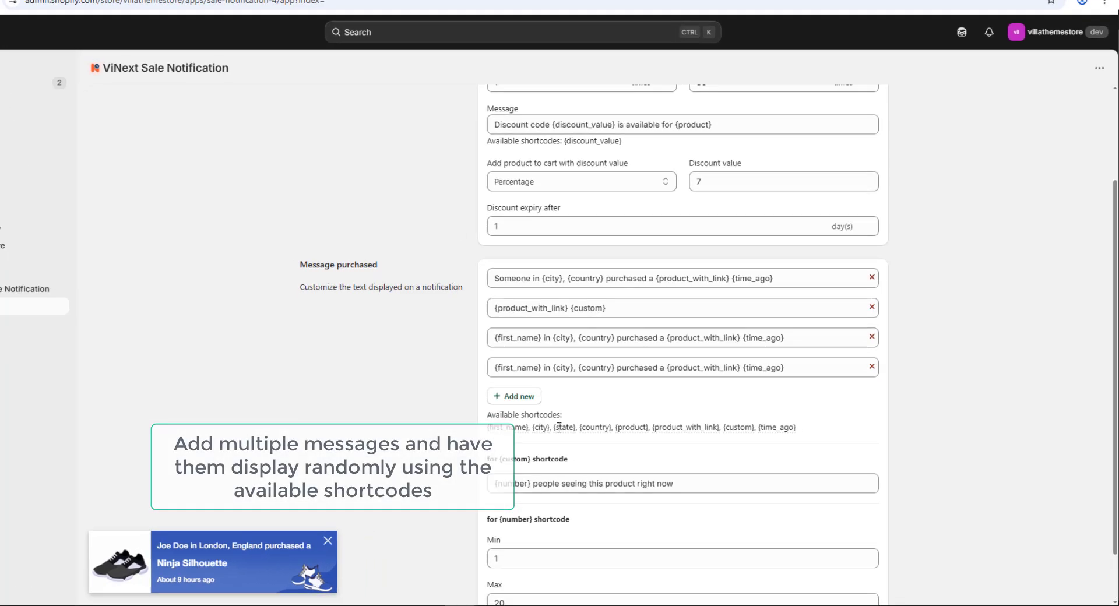
{"action": "mouse_move", "coordinate": [738, 428]}
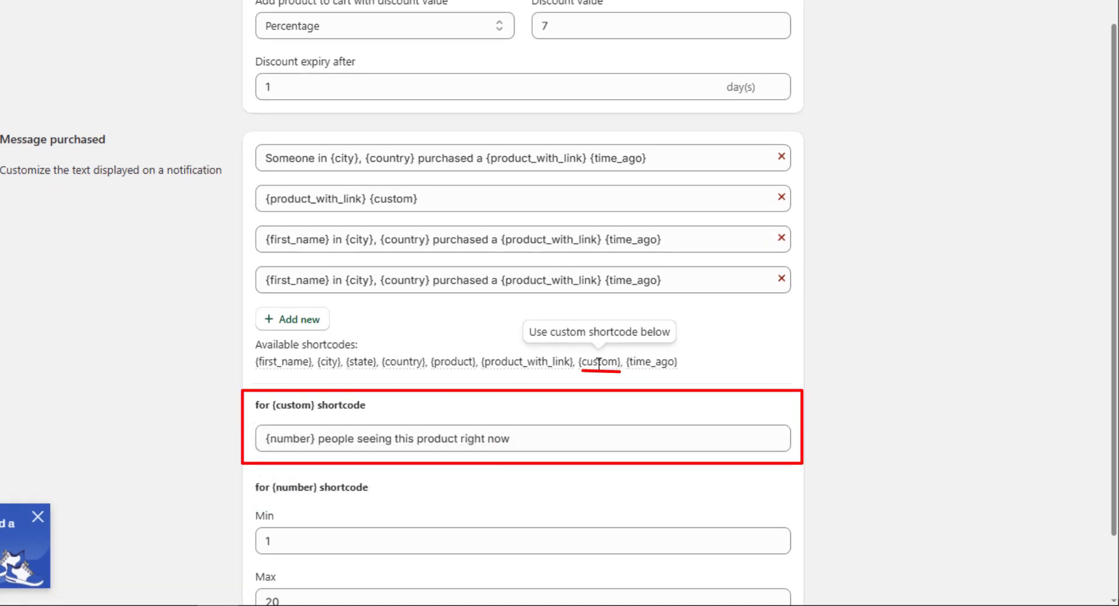
{"action": "scroll", "coordinate": [601, 365], "scroll_direction": "down", "scroll_amount": 2}
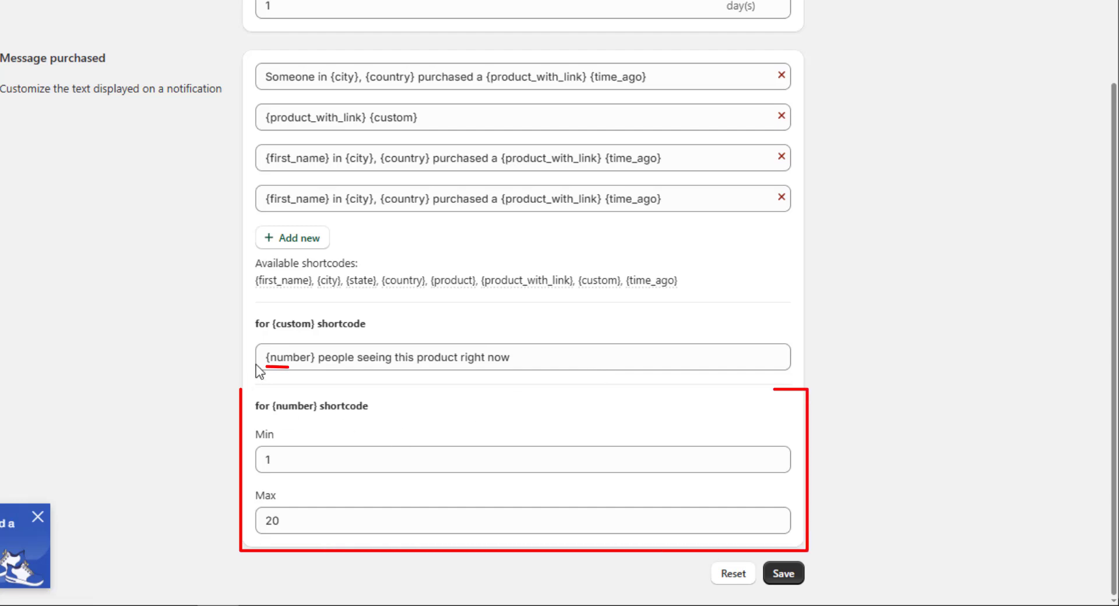
Delete the two extra {first_name} messages from the Message purchased list
{"action": "left_click", "coordinate": [289, 358]}
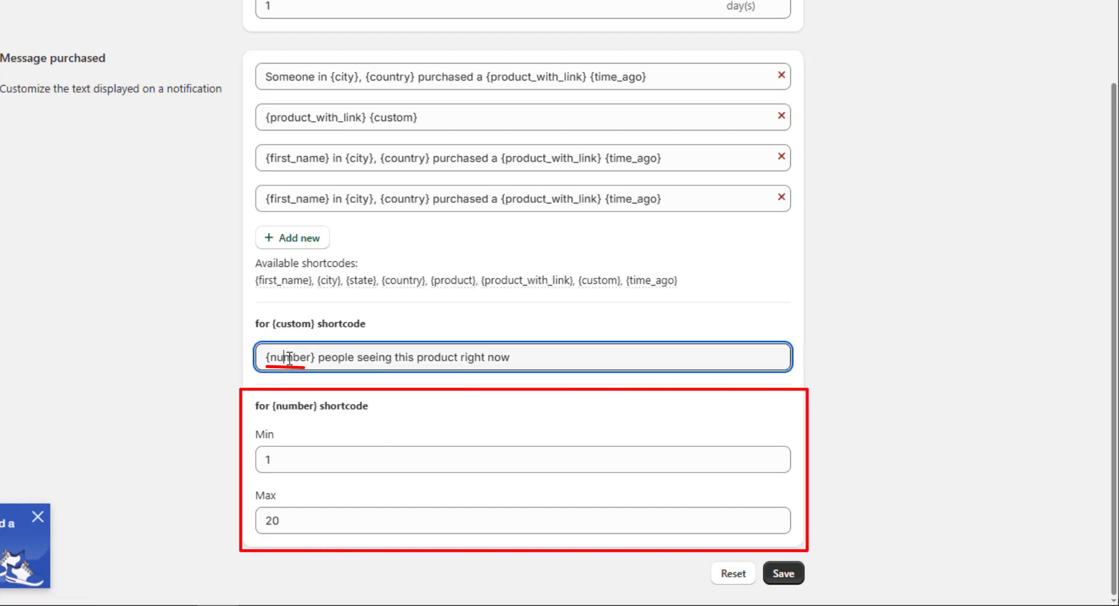
{"action": "left_click", "coordinate": [781, 157]}
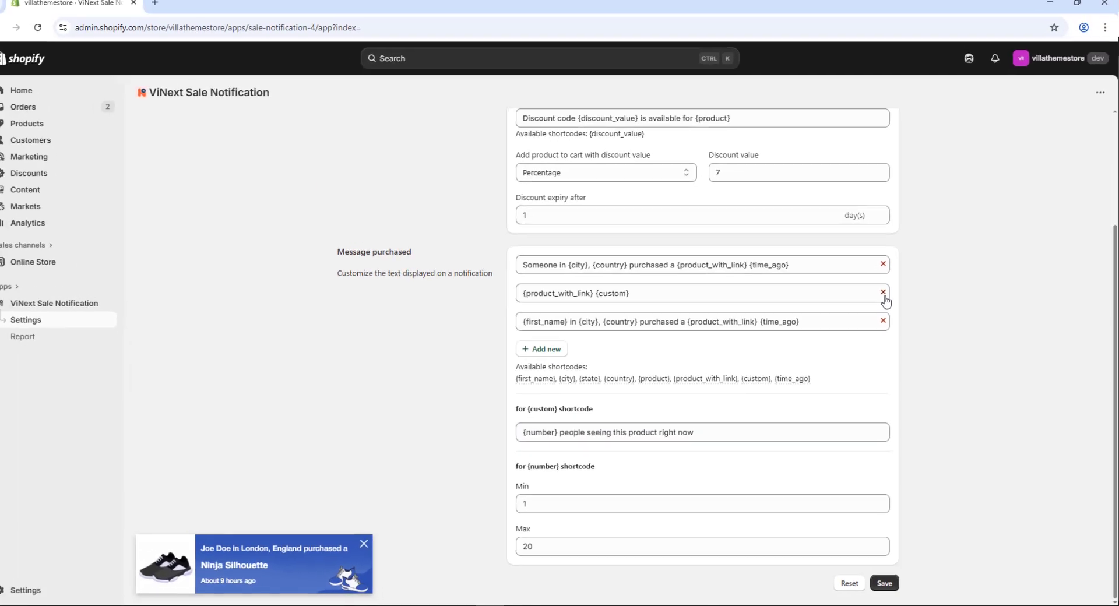
{"action": "left_click", "coordinate": [782, 197]}
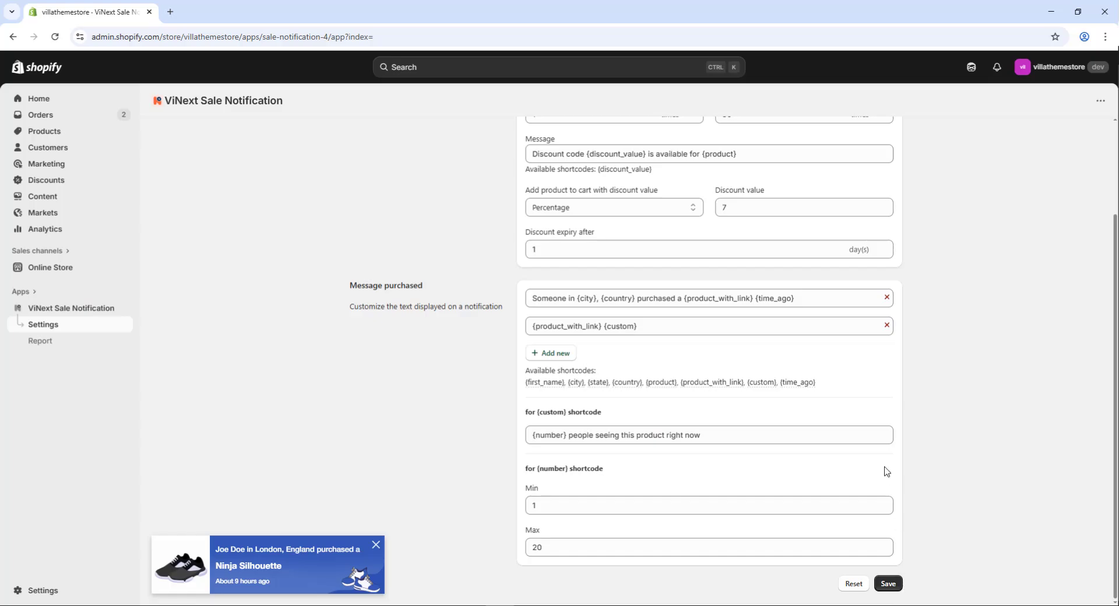
Change the About translation string to "Roughly" and save the translation settings
{"action": "scroll", "coordinate": [885, 471], "scroll_direction": "up", "scroll_amount": 2}
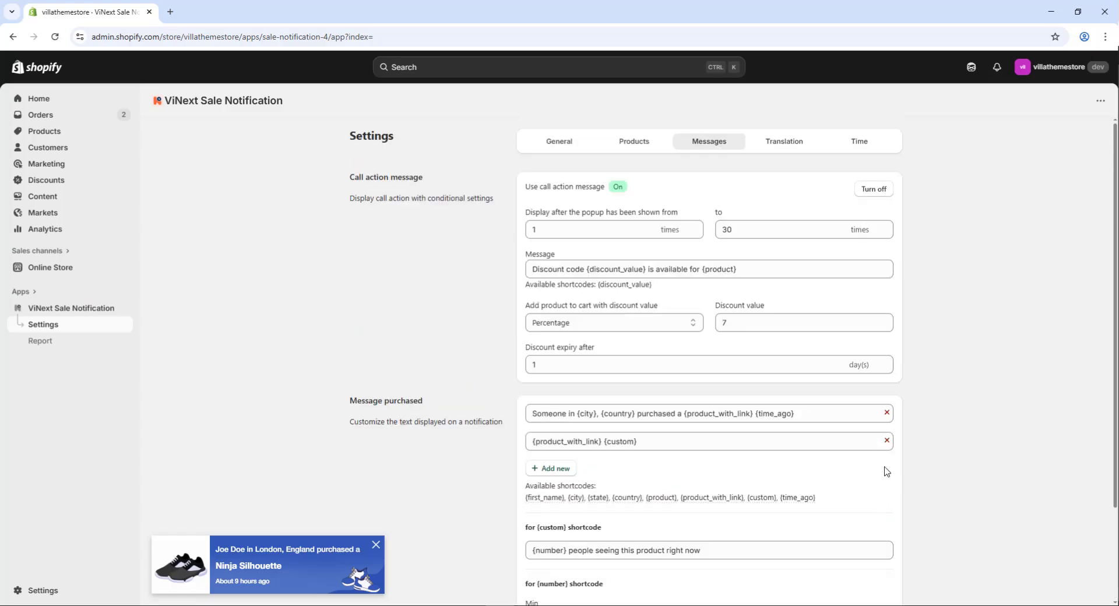
{"action": "left_click", "coordinate": [788, 145]}
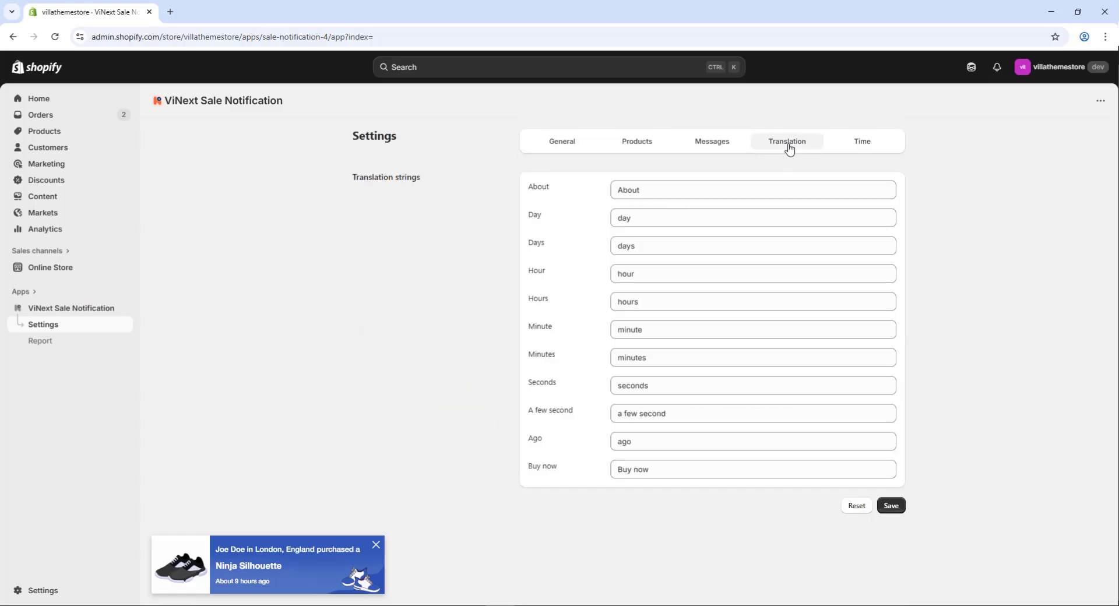
{"action": "left_click", "coordinate": [629, 190]}
{"action": "key", "text": "BackSpace"}
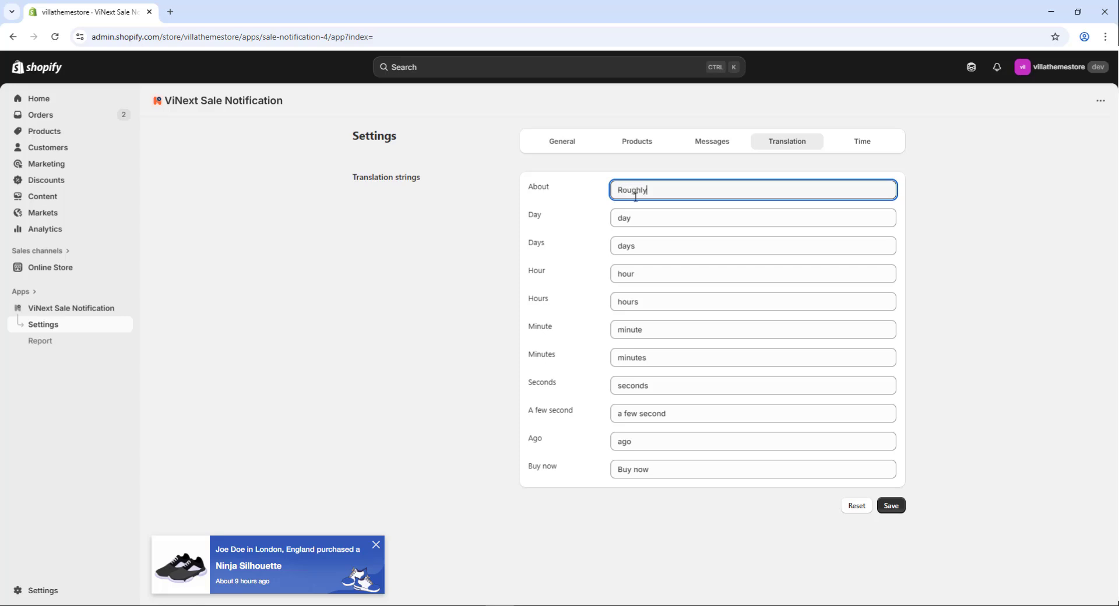
{"action": "type", "text": "Roughly"}
{"action": "left_click", "coordinate": [899, 506]}
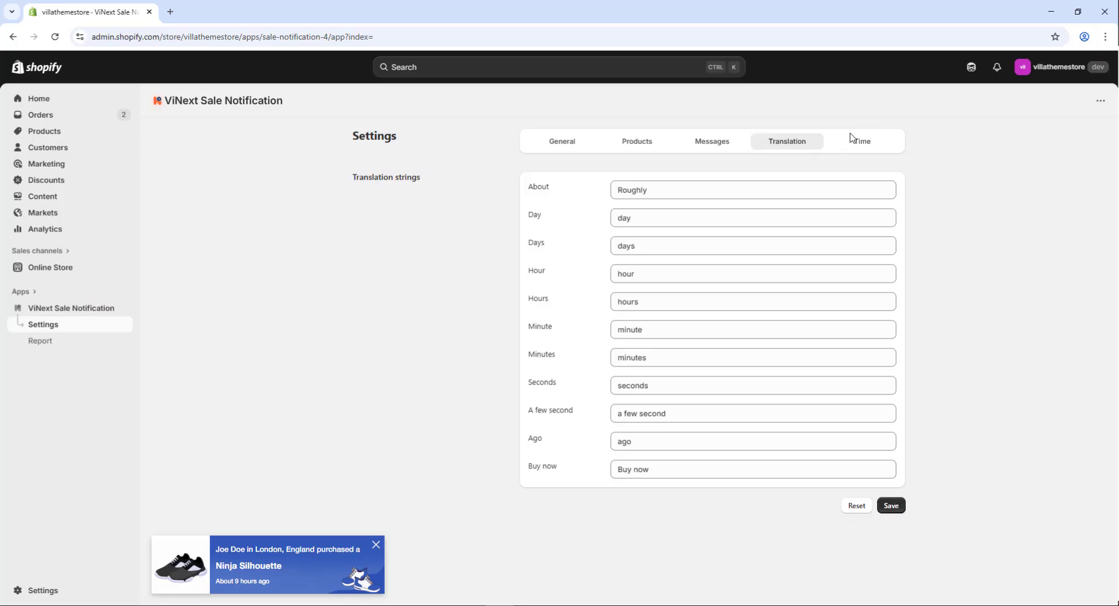
Set the popup's display time to 10 seconds and the start of its initial delay range to 1 second
{"action": "left_click", "coordinate": [860, 141]}
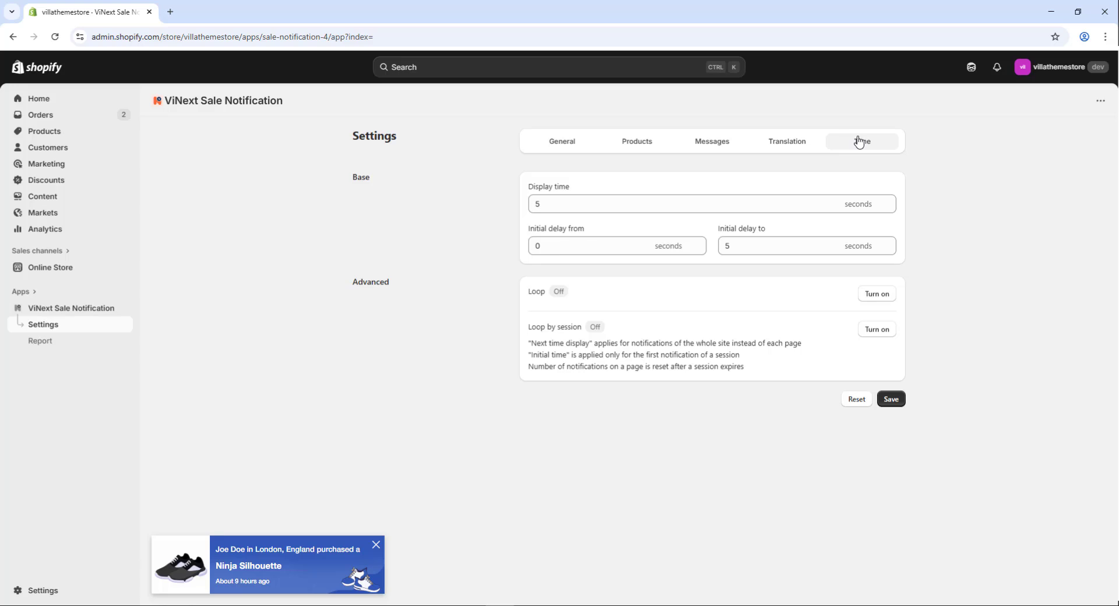
{"action": "left_click", "coordinate": [581, 198]}
{"action": "key", "text": "BackSpace"}
{"action": "type", "text": "10"}
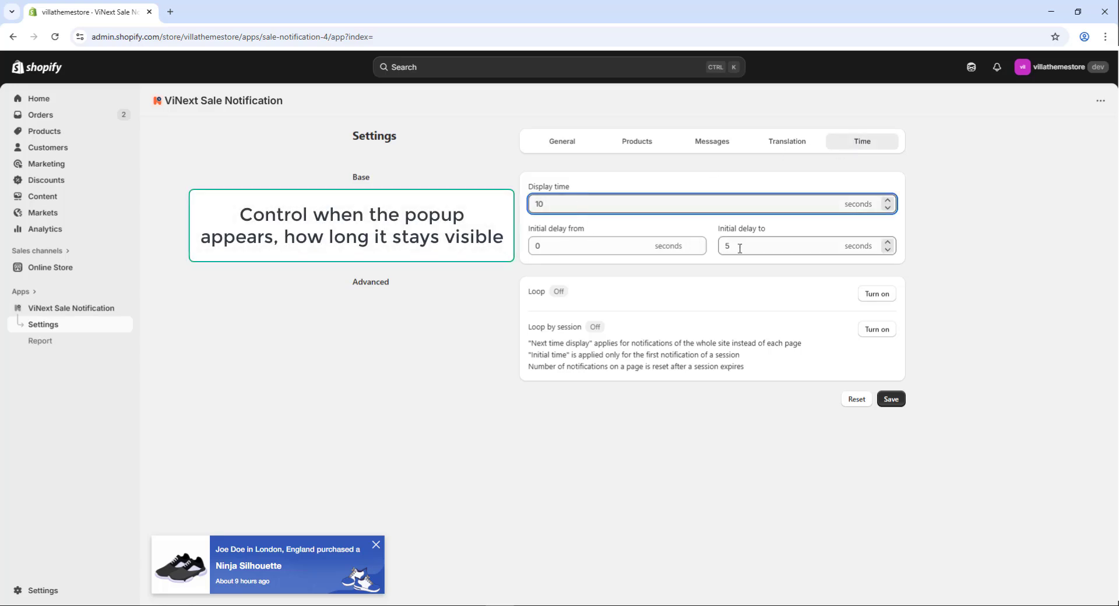
{"action": "left_click", "coordinate": [617, 246]}
{"action": "key", "text": "BackSpace"}
{"action": "type", "text": "1"}
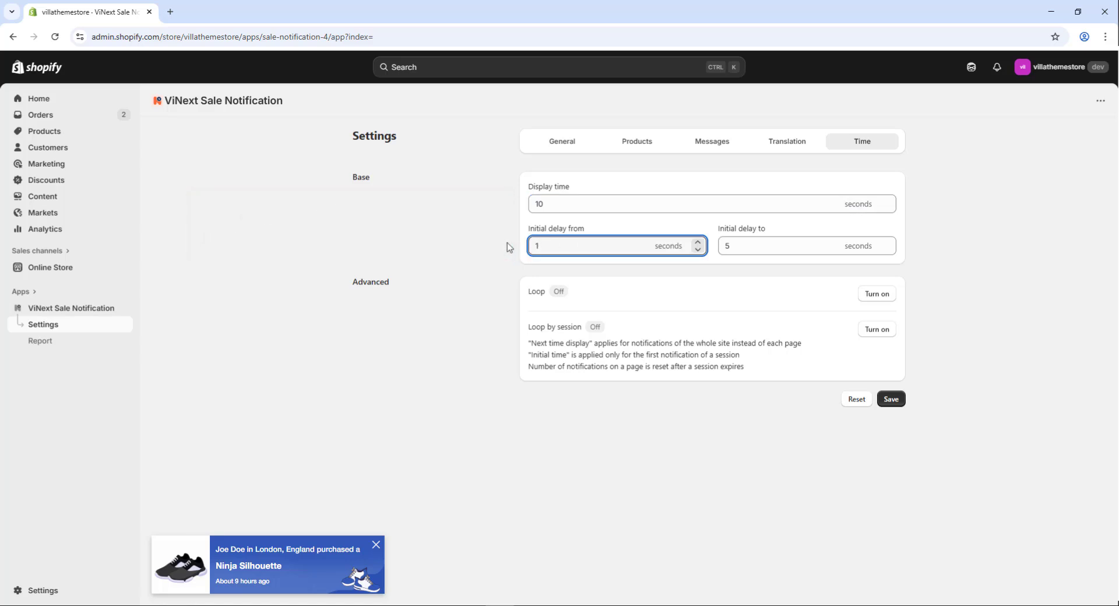
Enable Loop and Loop by session with a session duration of 24 hours, and save the time settings
{"action": "left_click", "coordinate": [879, 295]}
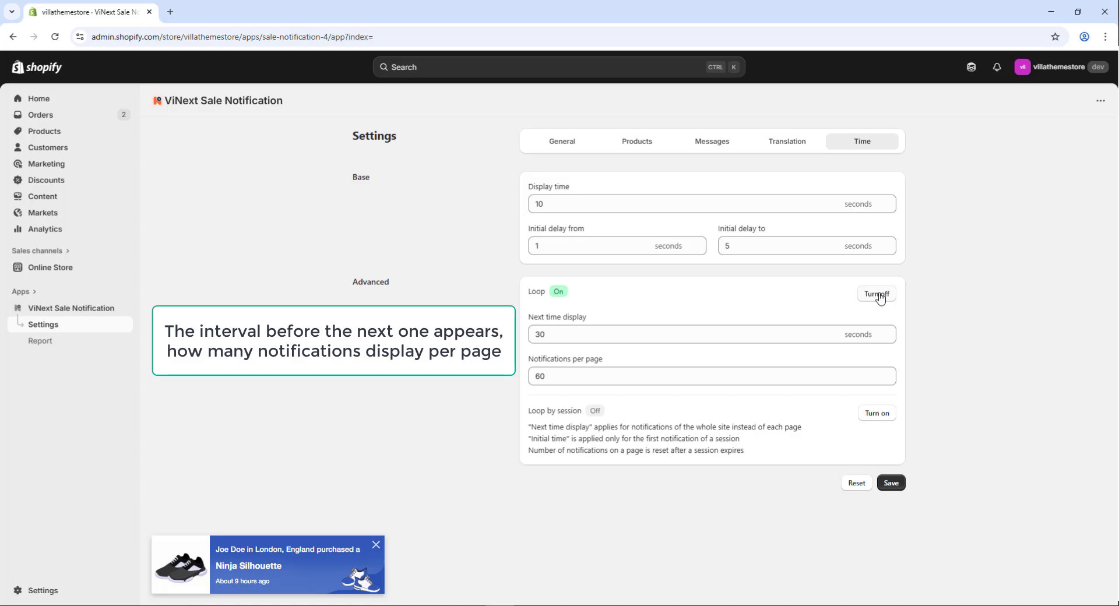
{"action": "left_click", "coordinate": [876, 413]}
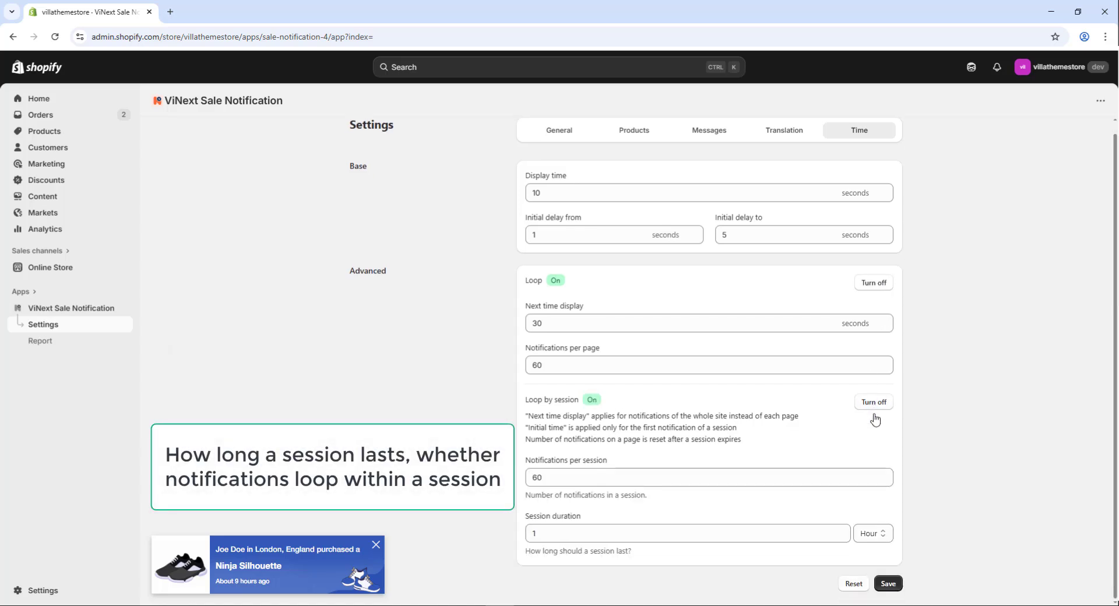
{"action": "left_click", "coordinate": [532, 533]}
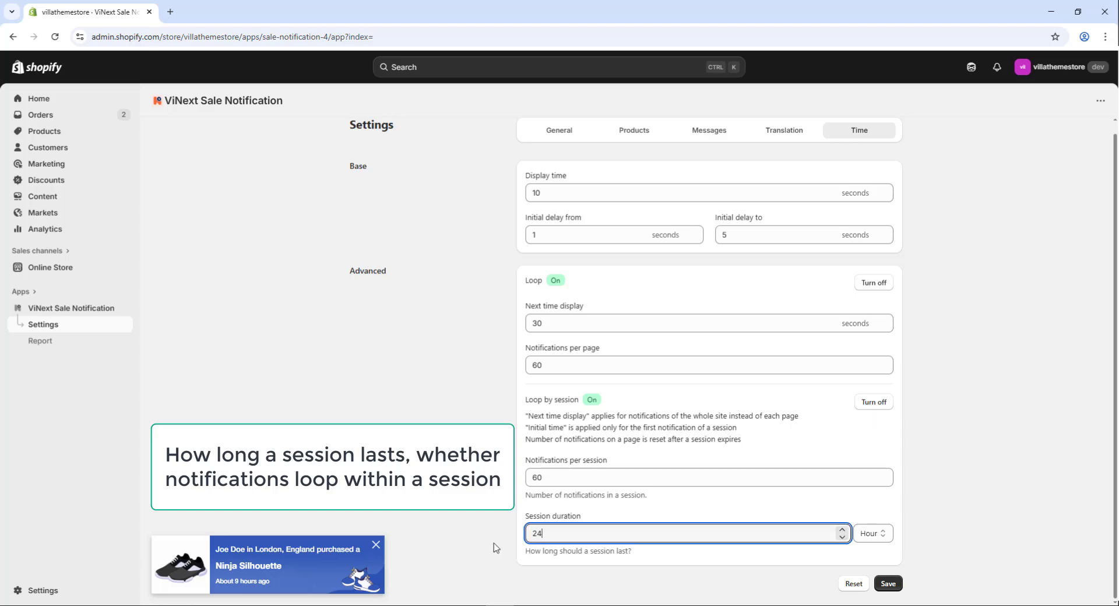
{"action": "left_click", "coordinate": [888, 583]}
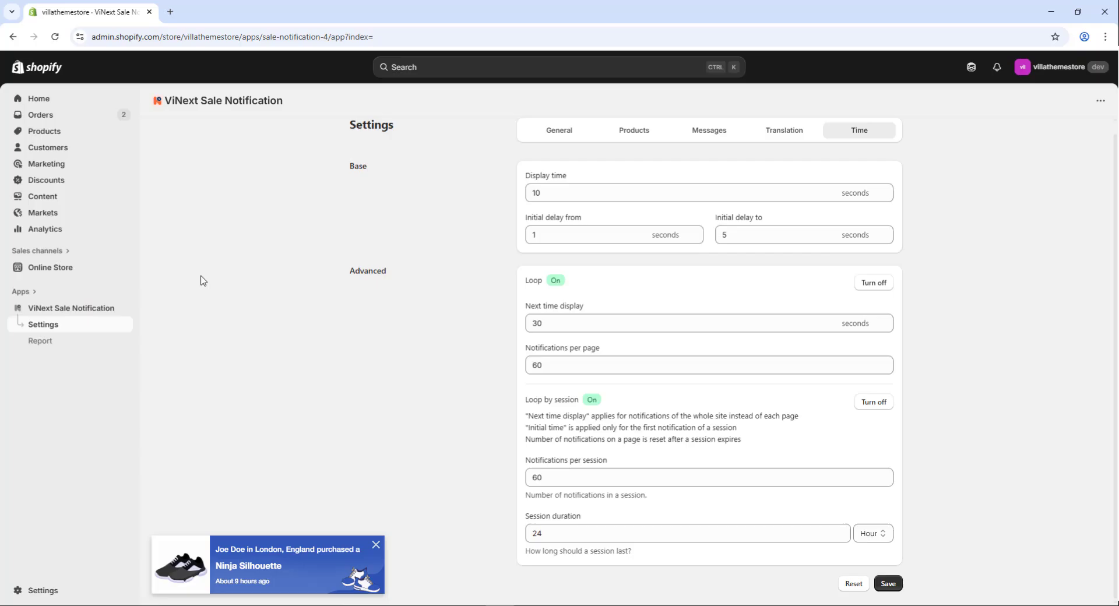
Open the theme customiser from the app's general settings, and open the current Dawn theme's app embeds through the Online Store
{"action": "left_click", "coordinate": [548, 132]}
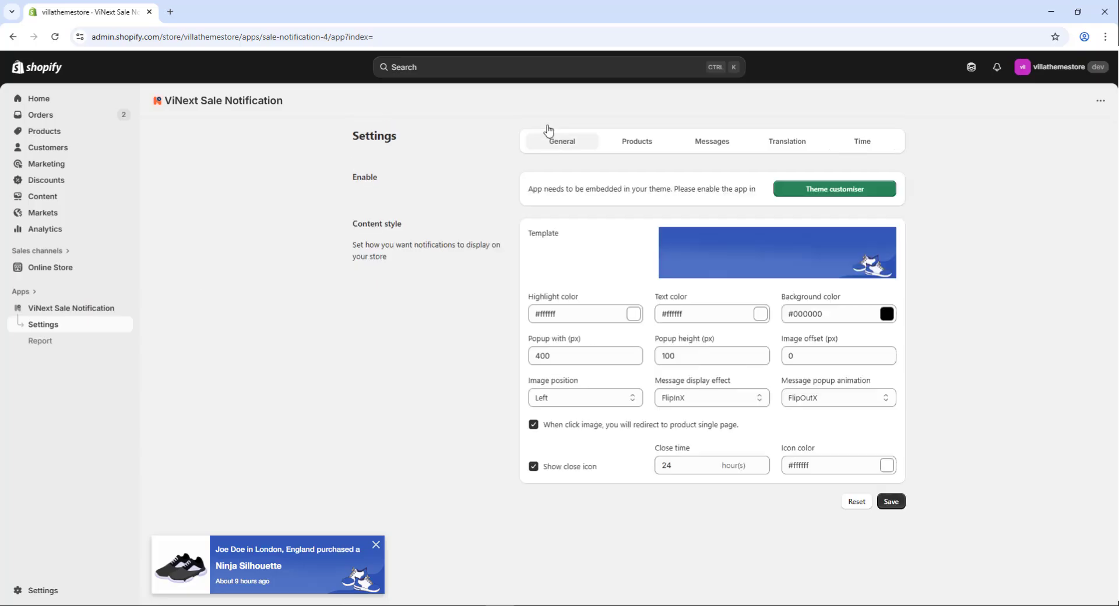
{"action": "left_click", "coordinate": [802, 190]}
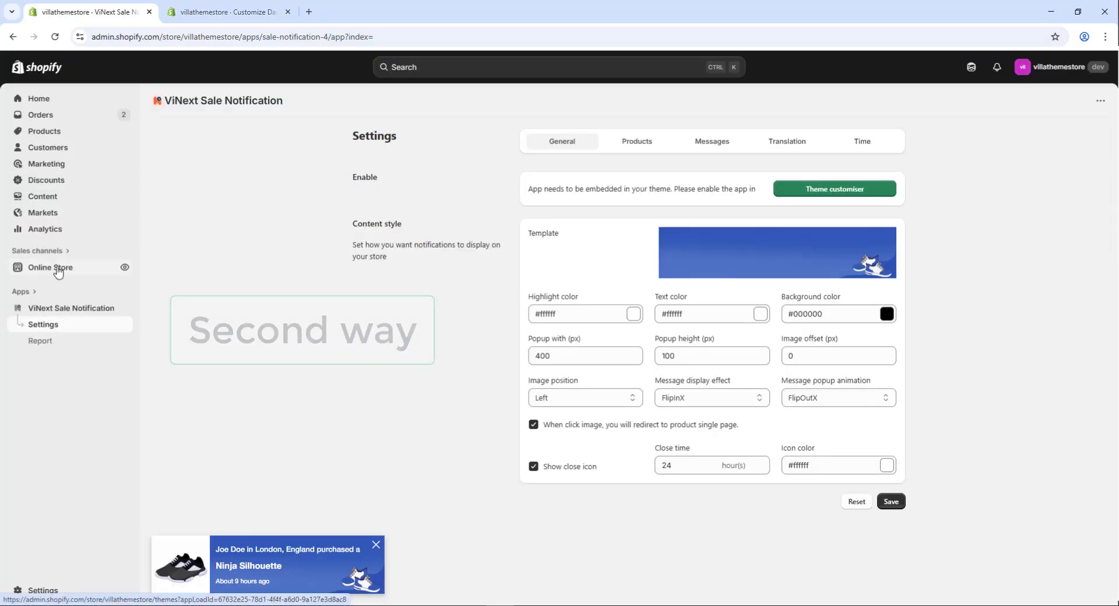
{"action": "left_click", "coordinate": [57, 268]}
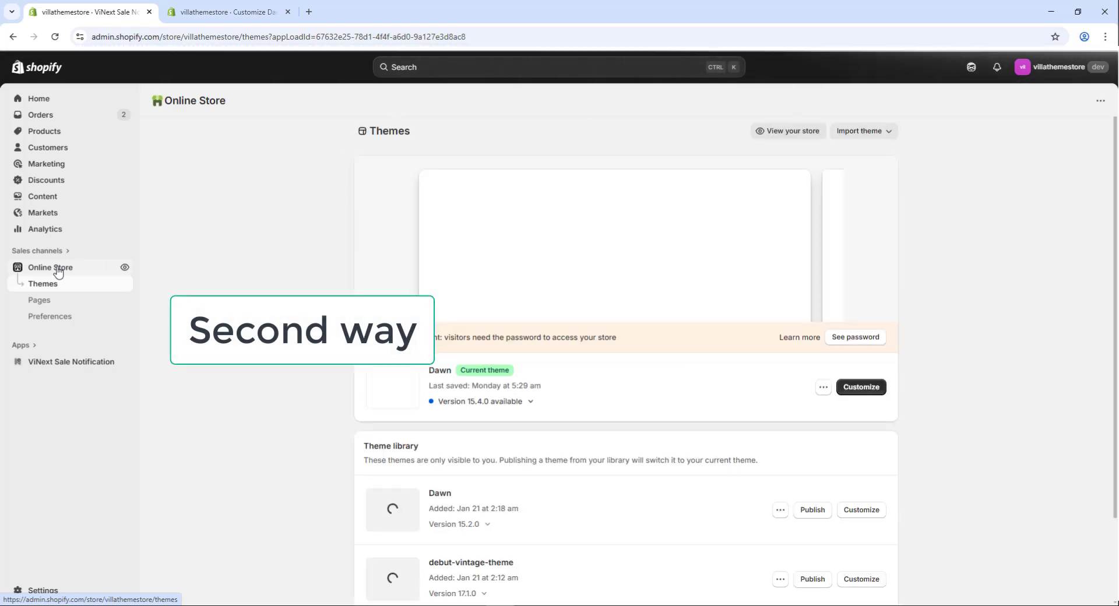
{"action": "left_click", "coordinate": [857, 388]}
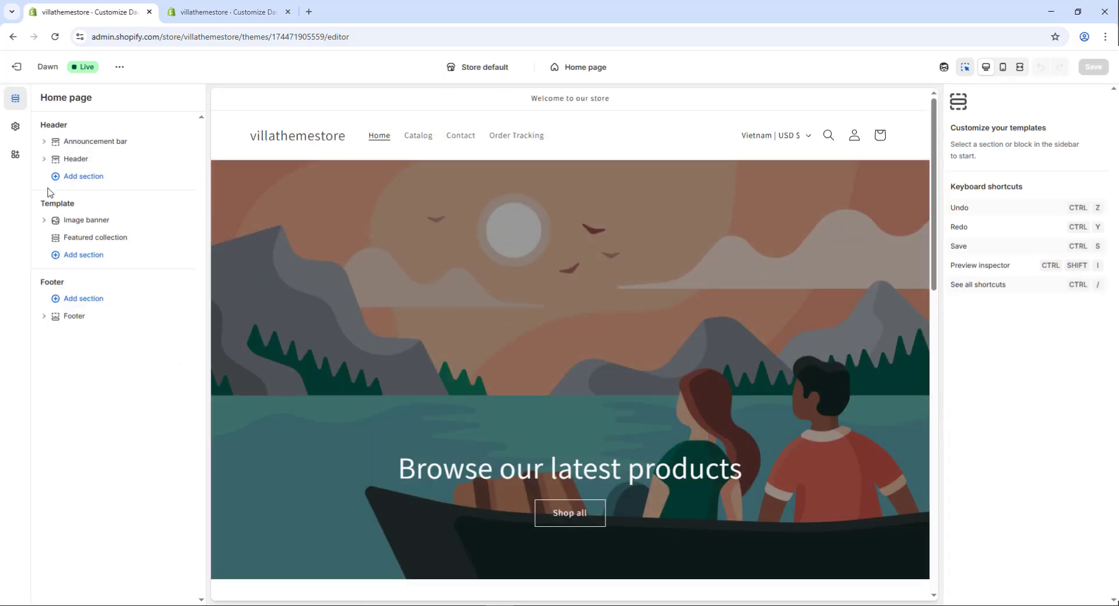
{"action": "left_click", "coordinate": [15, 156]}
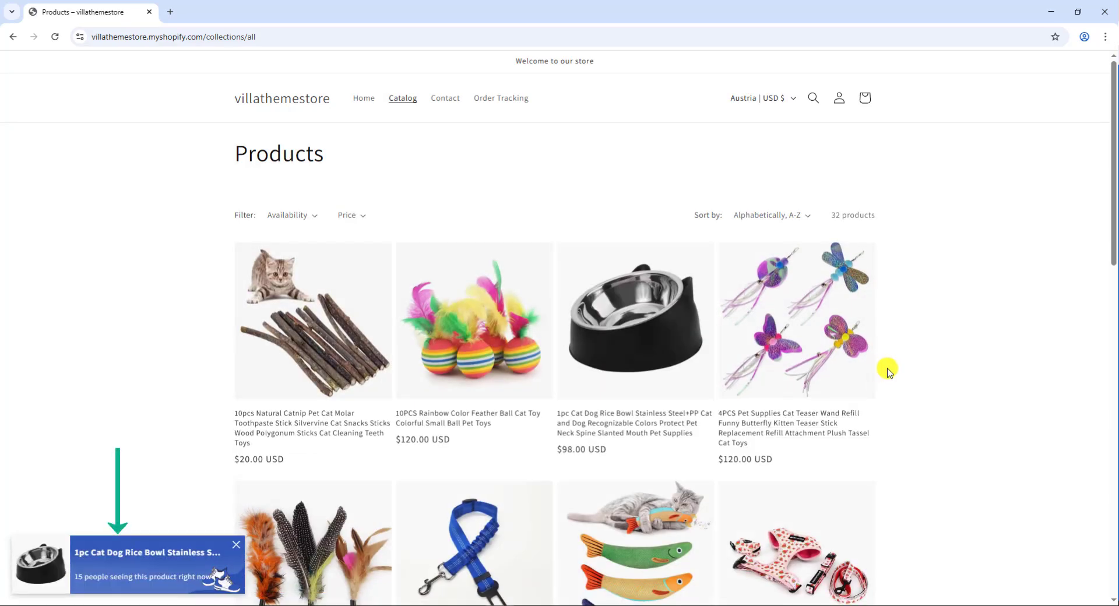
On the storefront, follow the product links in the sale notification popups and accept the 7% discount offer in the call action popup
{"action": "left_click", "coordinate": [204, 553]}
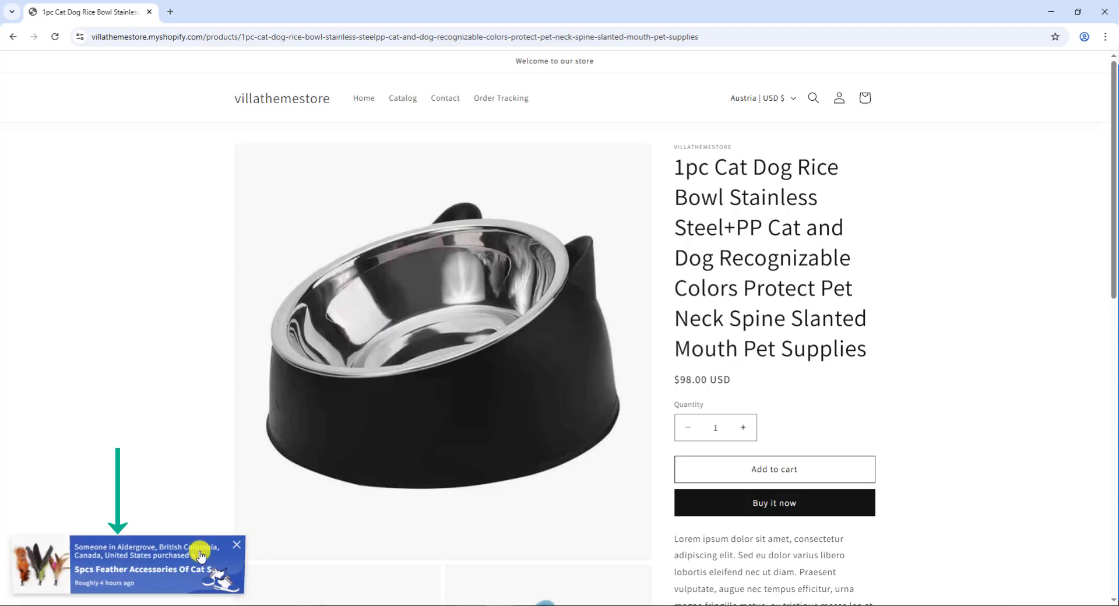
{"action": "left_click", "coordinate": [174, 571]}
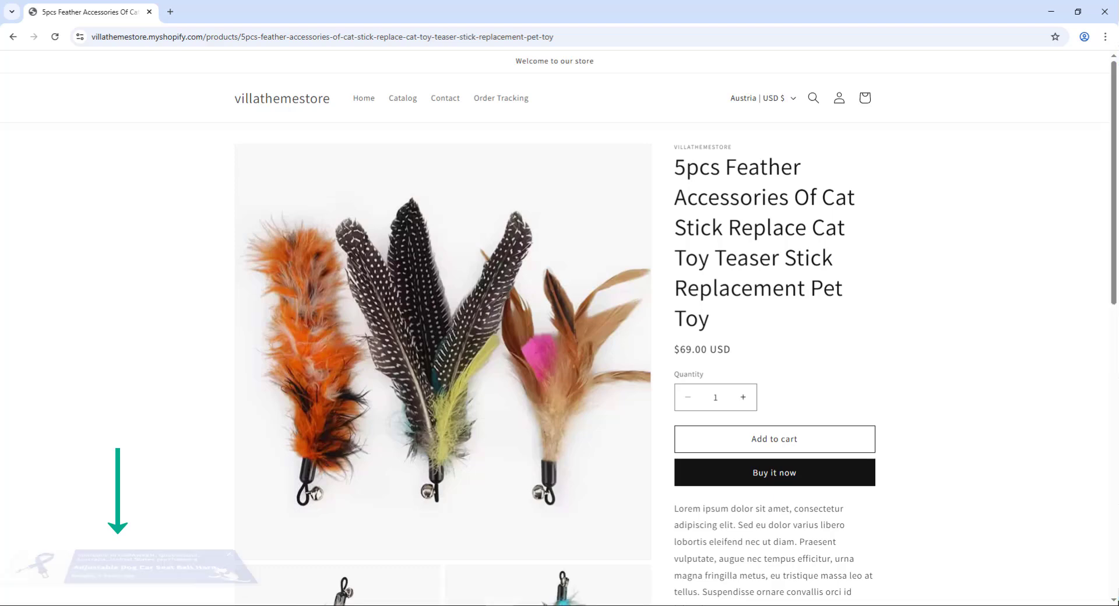
{"action": "left_click", "coordinate": [402, 98]}
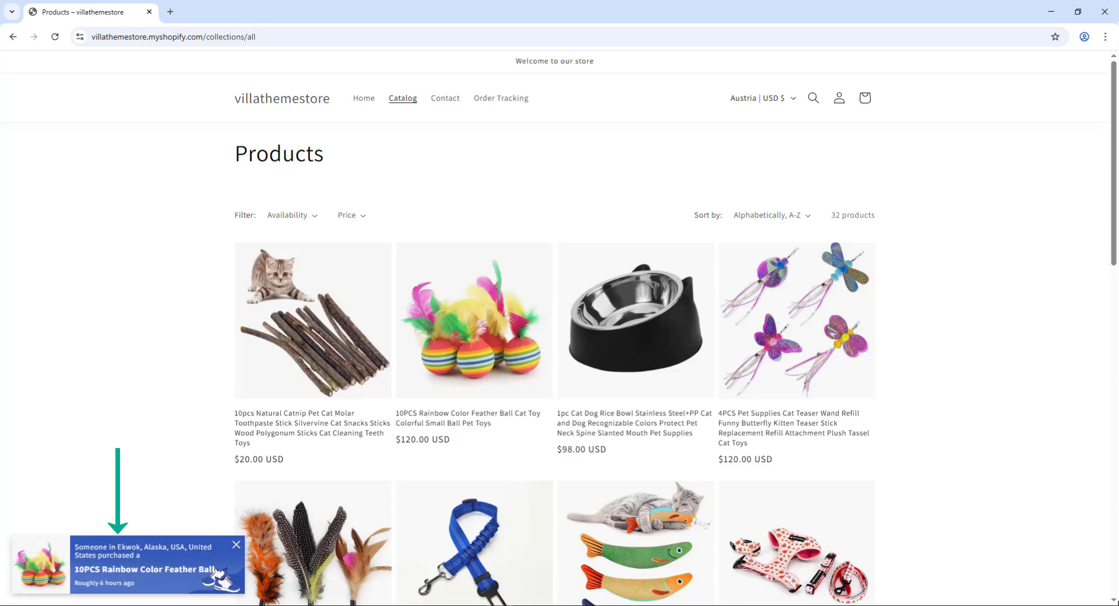
{"action": "left_click", "coordinate": [113, 568]}
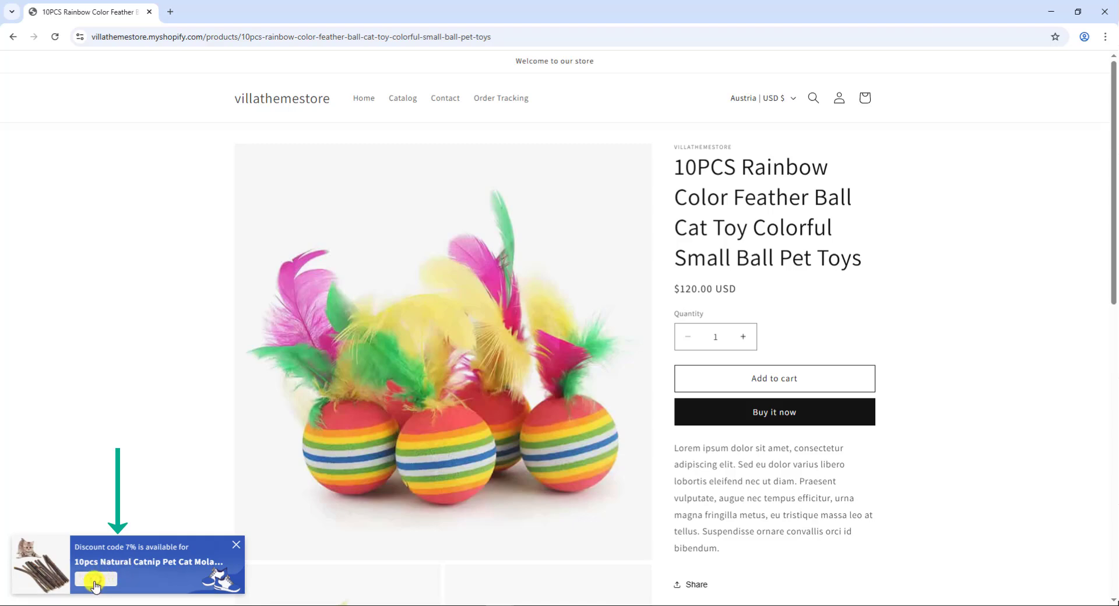
{"action": "left_click", "coordinate": [95, 580]}
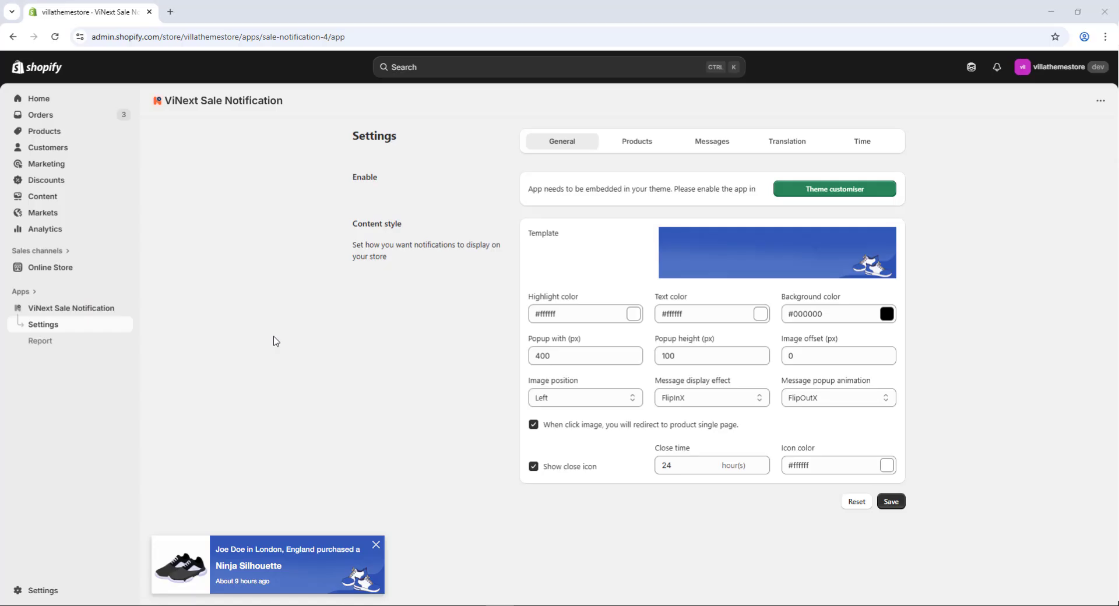
Review the app's report for total sales over 30, 60 and 7 days, clicks, and products added with the call action message
{"action": "left_click", "coordinate": [49, 343]}
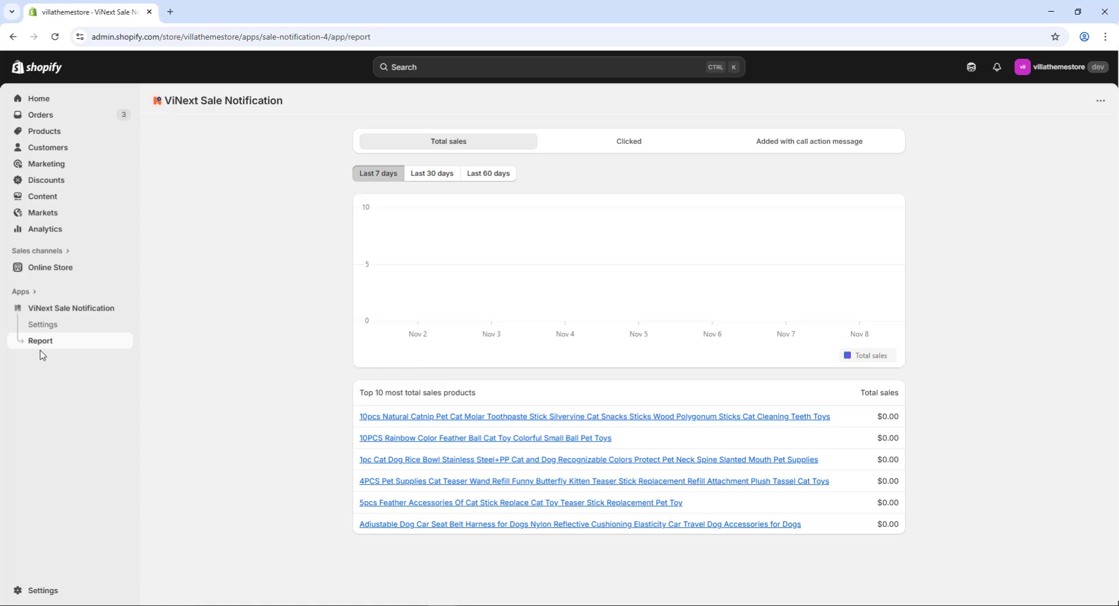
{"action": "left_click", "coordinate": [438, 177]}
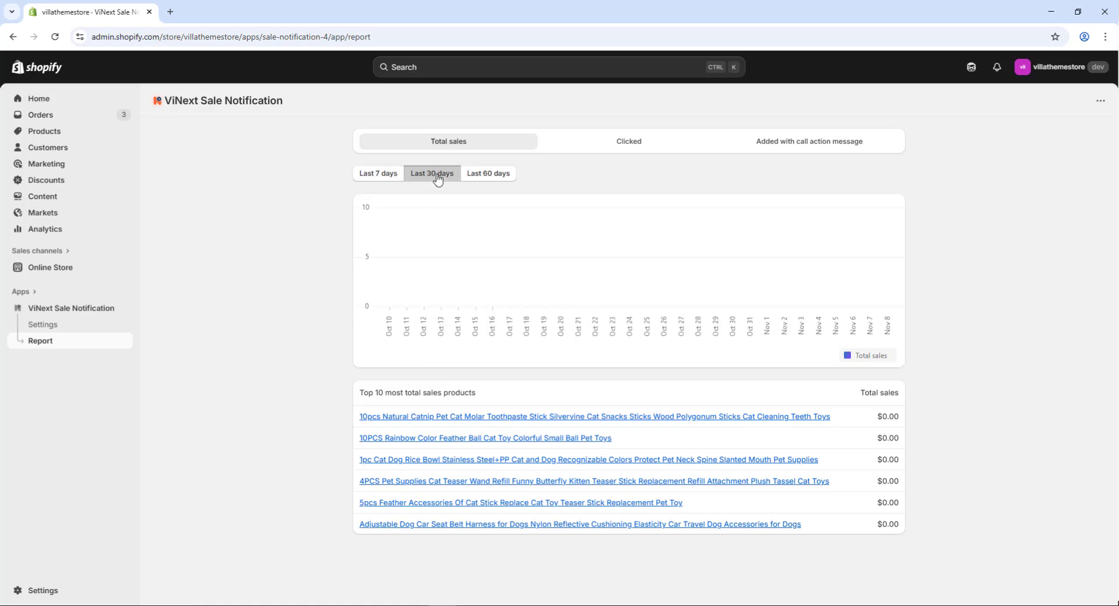
{"action": "left_click", "coordinate": [474, 174]}
{"action": "left_click", "coordinate": [379, 175]}
{"action": "left_click", "coordinate": [615, 146]}
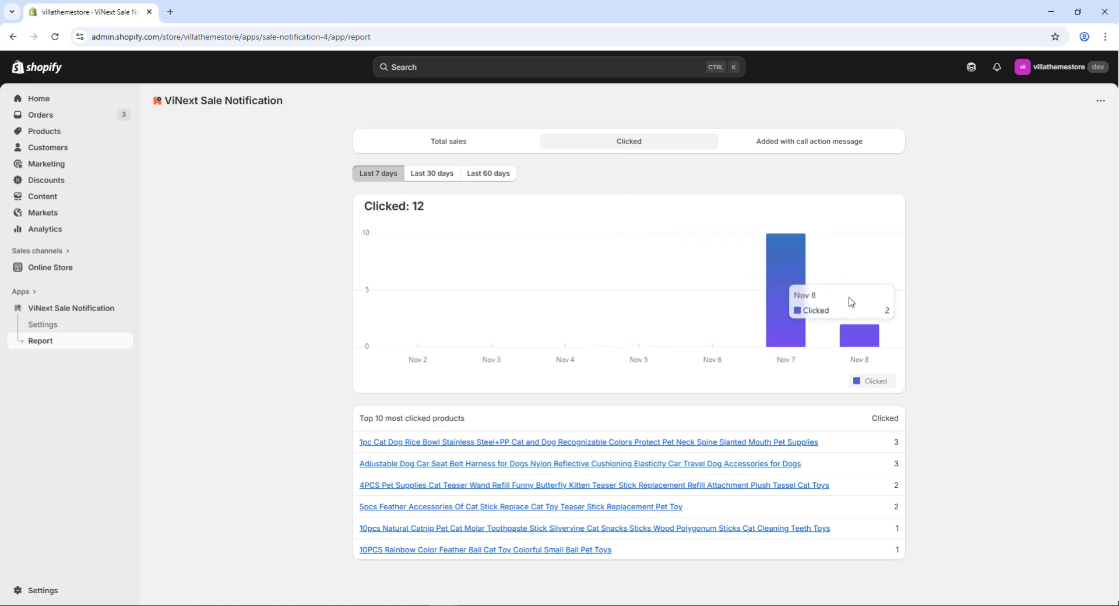
{"action": "left_click", "coordinate": [823, 150]}
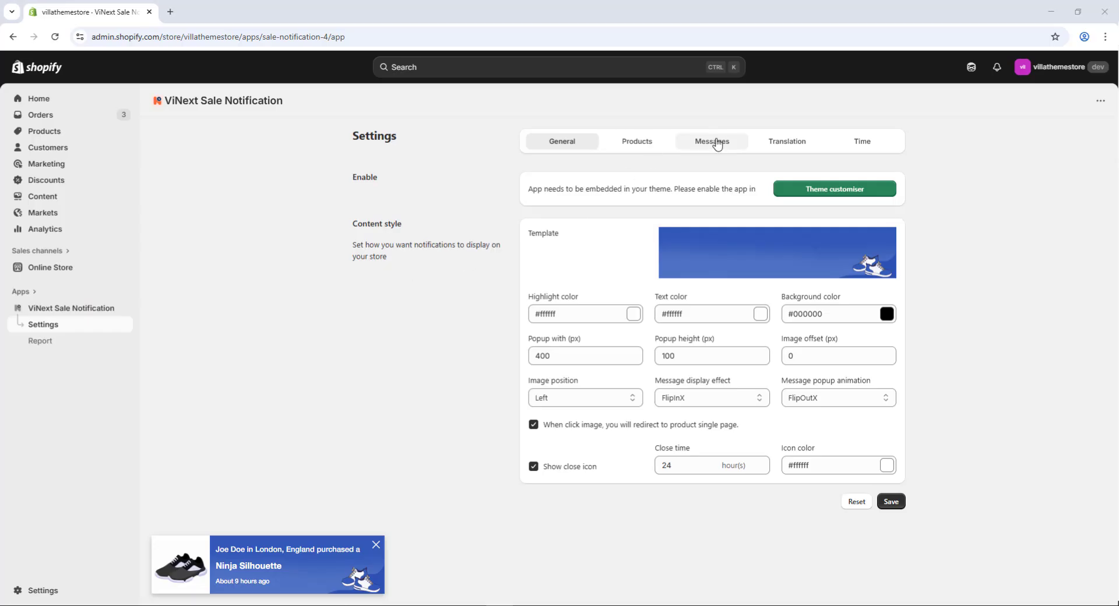
Check the input fields in the app's message and translation settings
{"action": "left_click", "coordinate": [717, 142]}
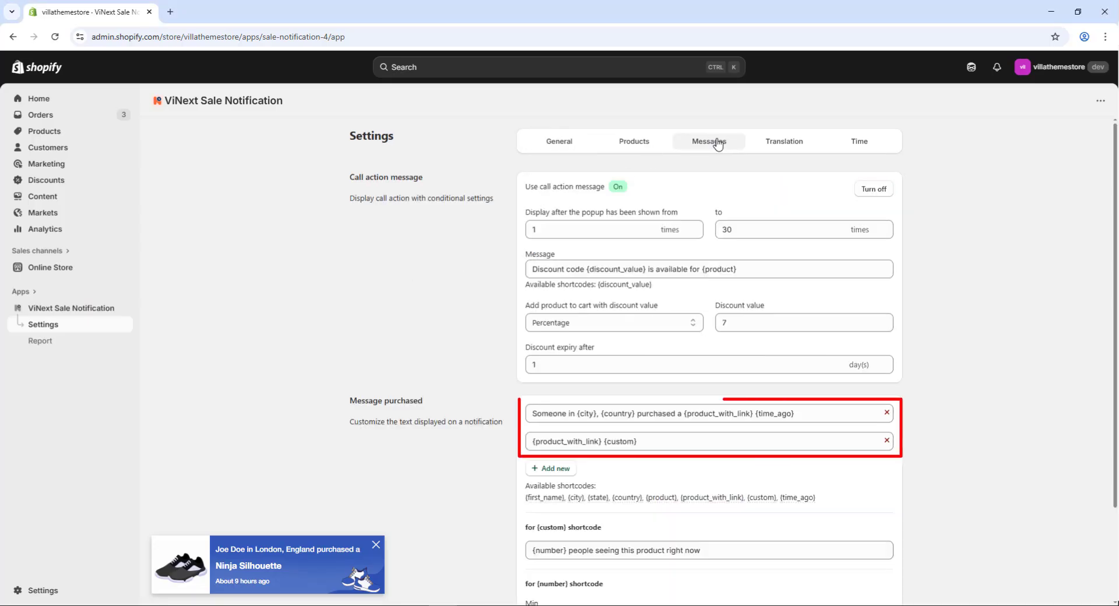
{"action": "left_click", "coordinate": [768, 143]}
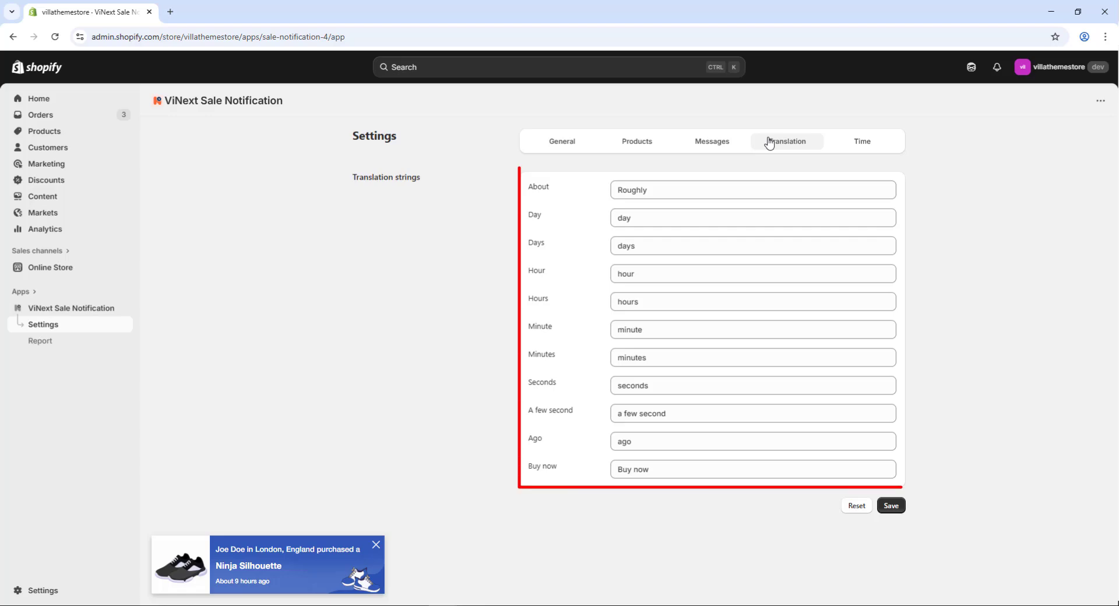
Add Romanian to the store's languages and assign it to the villathemestore.myshopify.com domain
{"action": "left_click", "coordinate": [26, 590]}
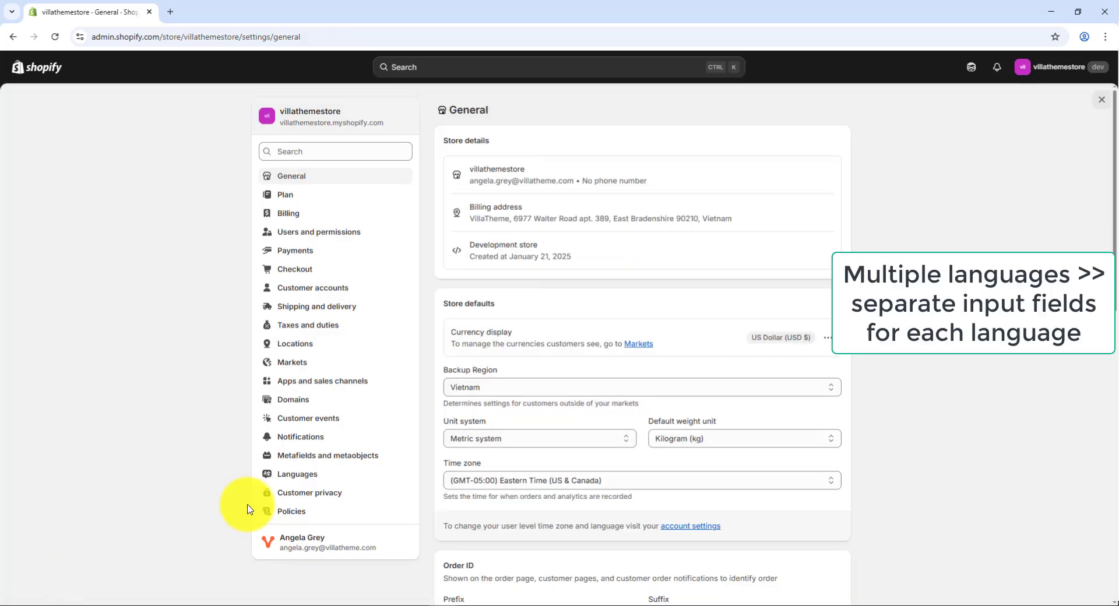
{"action": "left_click", "coordinate": [297, 474]}
{"action": "left_click", "coordinate": [641, 330]}
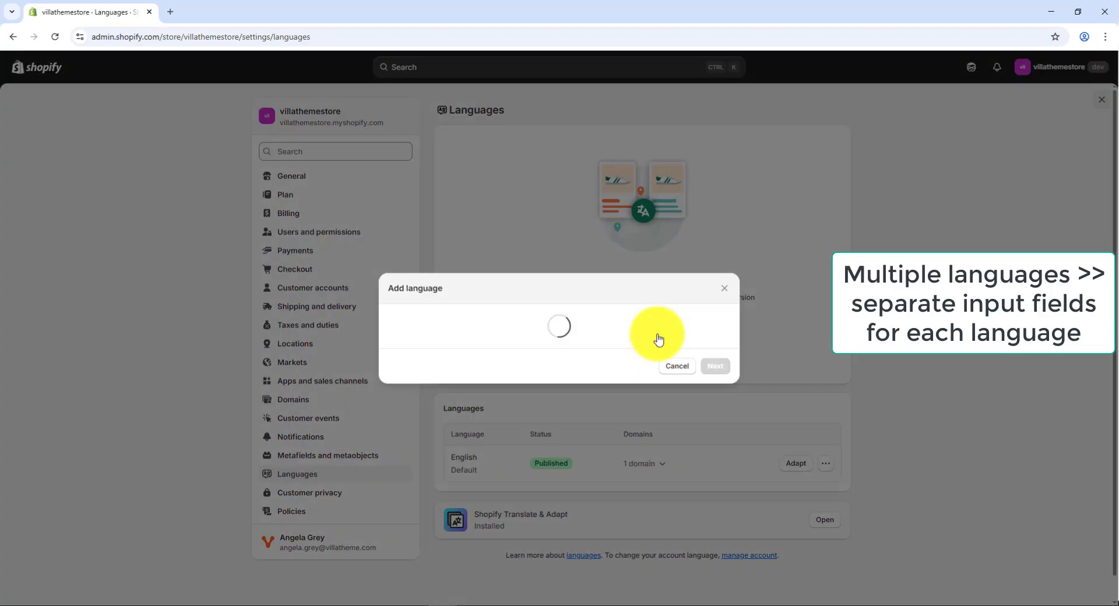
{"action": "left_click", "coordinate": [656, 334]}
{"action": "key", "text": "r"}
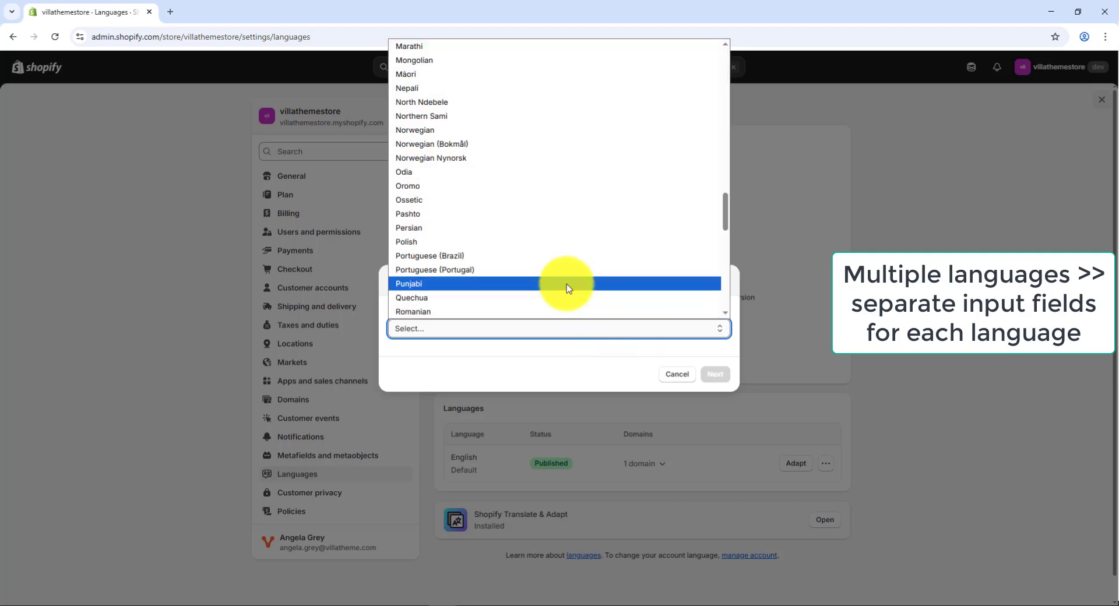
{"action": "scroll", "coordinate": [568, 280], "scroll_direction": "down", "scroll_amount": 2}
{"action": "left_click", "coordinate": [570, 210]}
{"action": "left_click", "coordinate": [713, 394]}
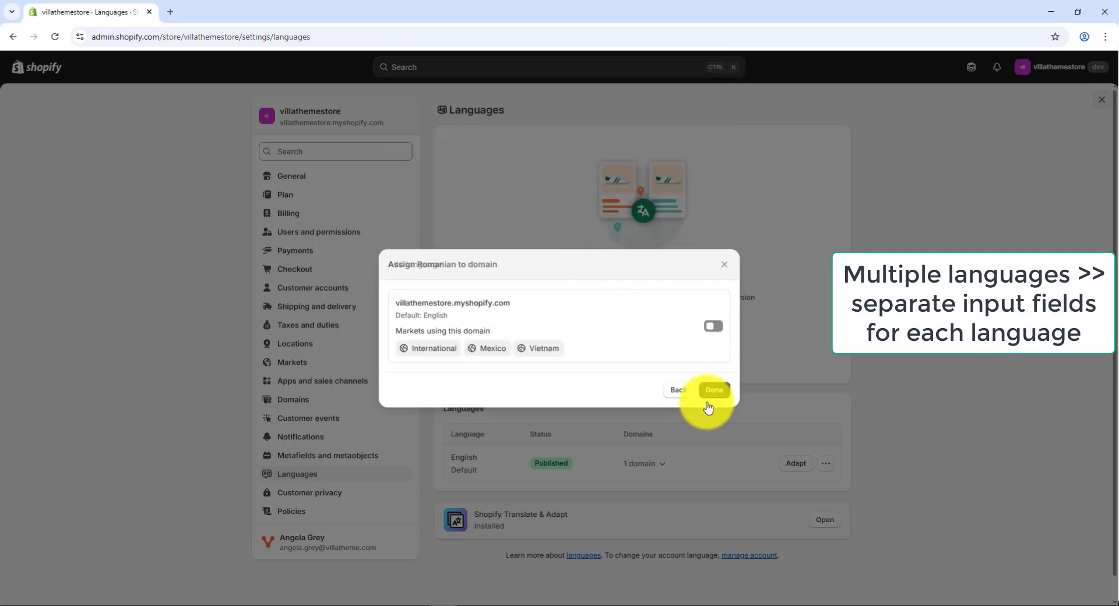
{"action": "left_click", "coordinate": [714, 326]}
{"action": "left_click", "coordinate": [716, 390]}
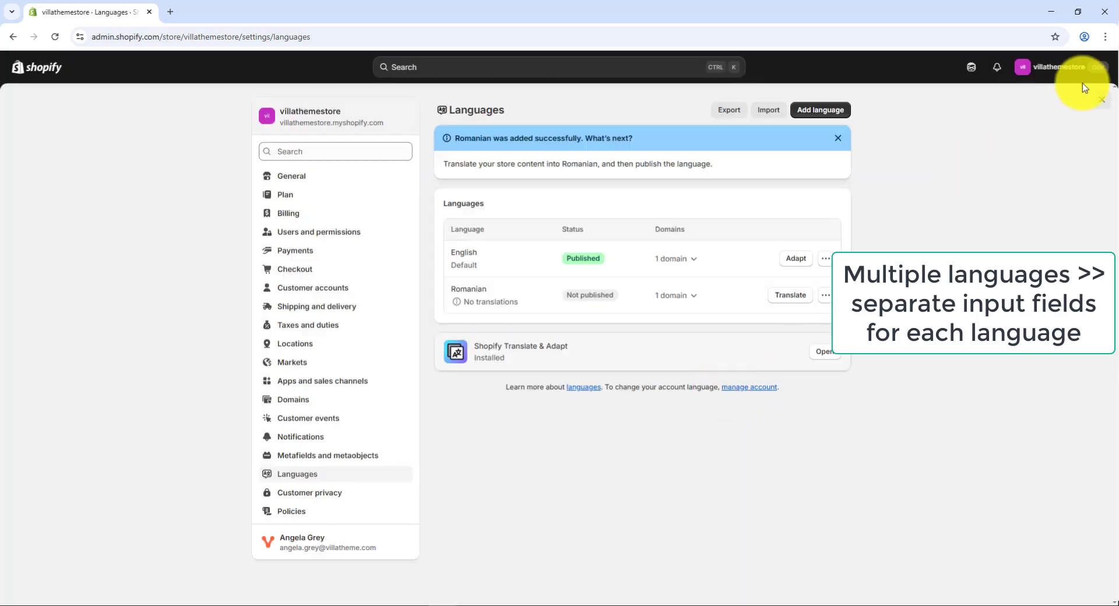
Return to the app's settings and examine the separate English and Romanian fields for messages and translation strings
{"action": "left_click", "coordinate": [1102, 104]}
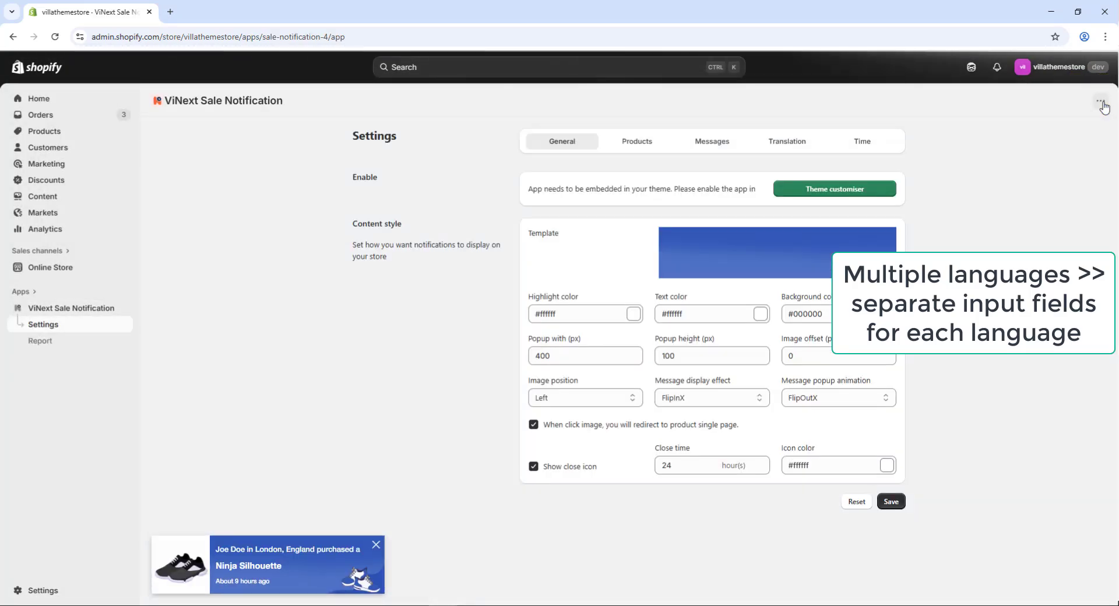
{"action": "left_click", "coordinate": [726, 142]}
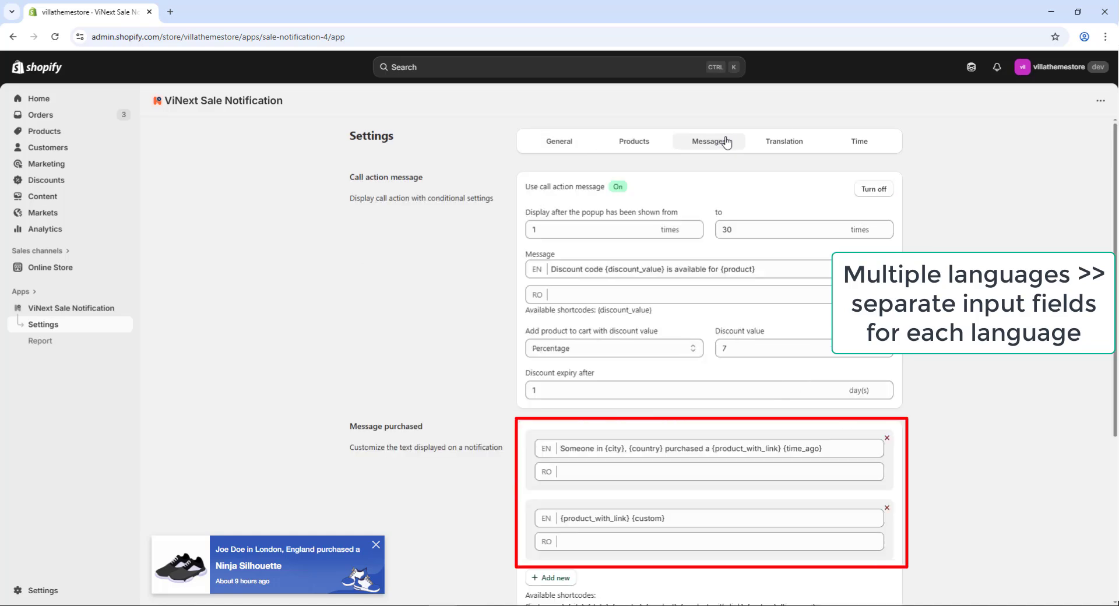
{"action": "left_click", "coordinate": [784, 142]}
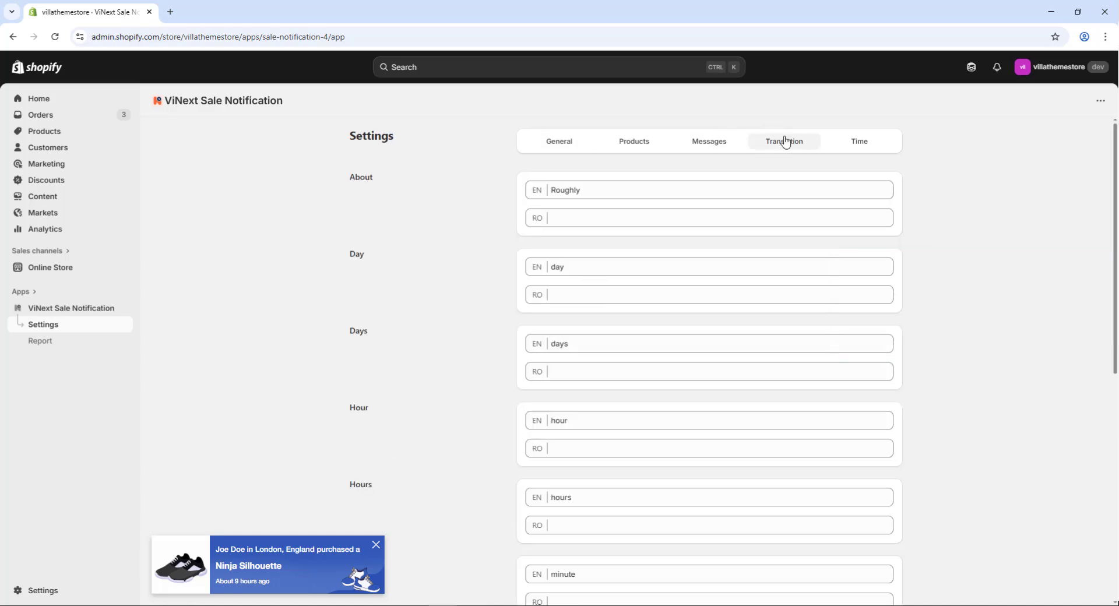